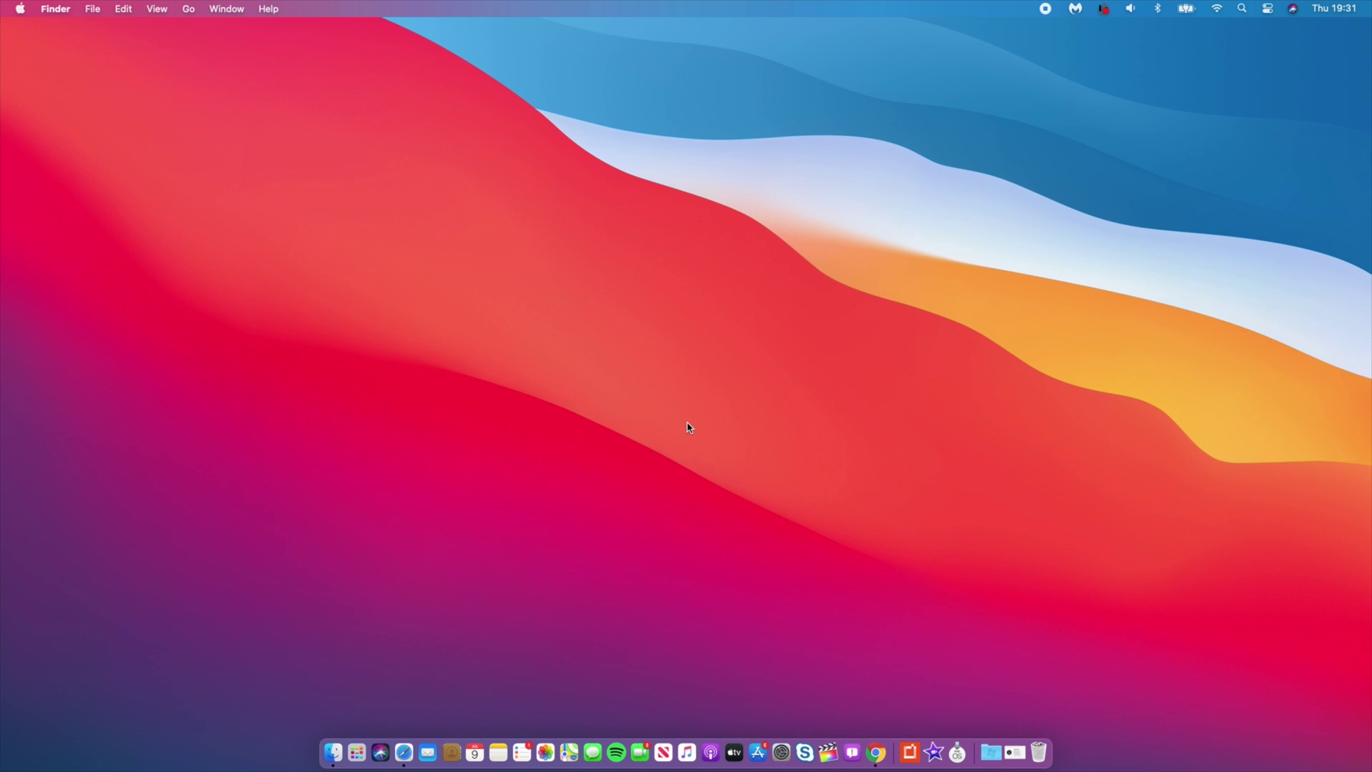
- Open Chrome and browse Apple's macOS Big Sur Preview page, returning to the top banner
left_click(876, 753)
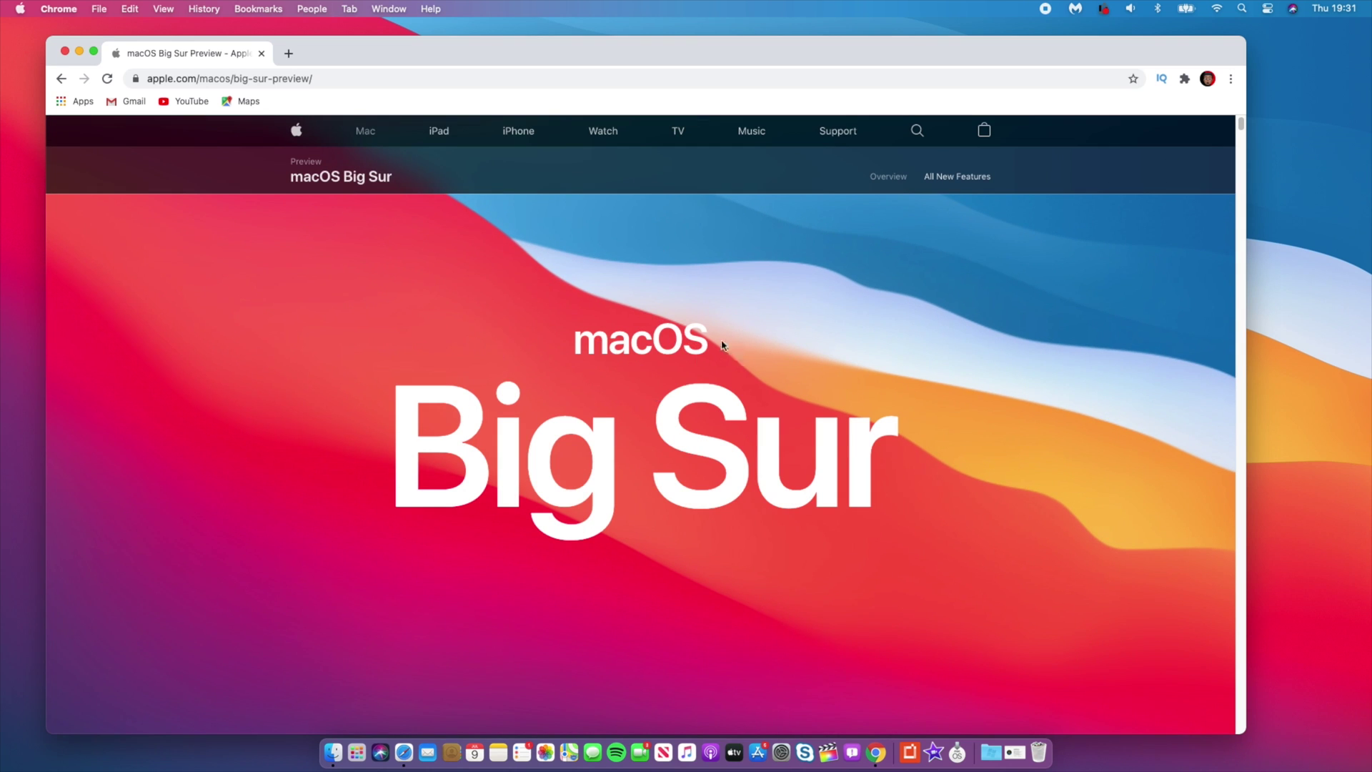
scroll(721, 346, "down", 10)
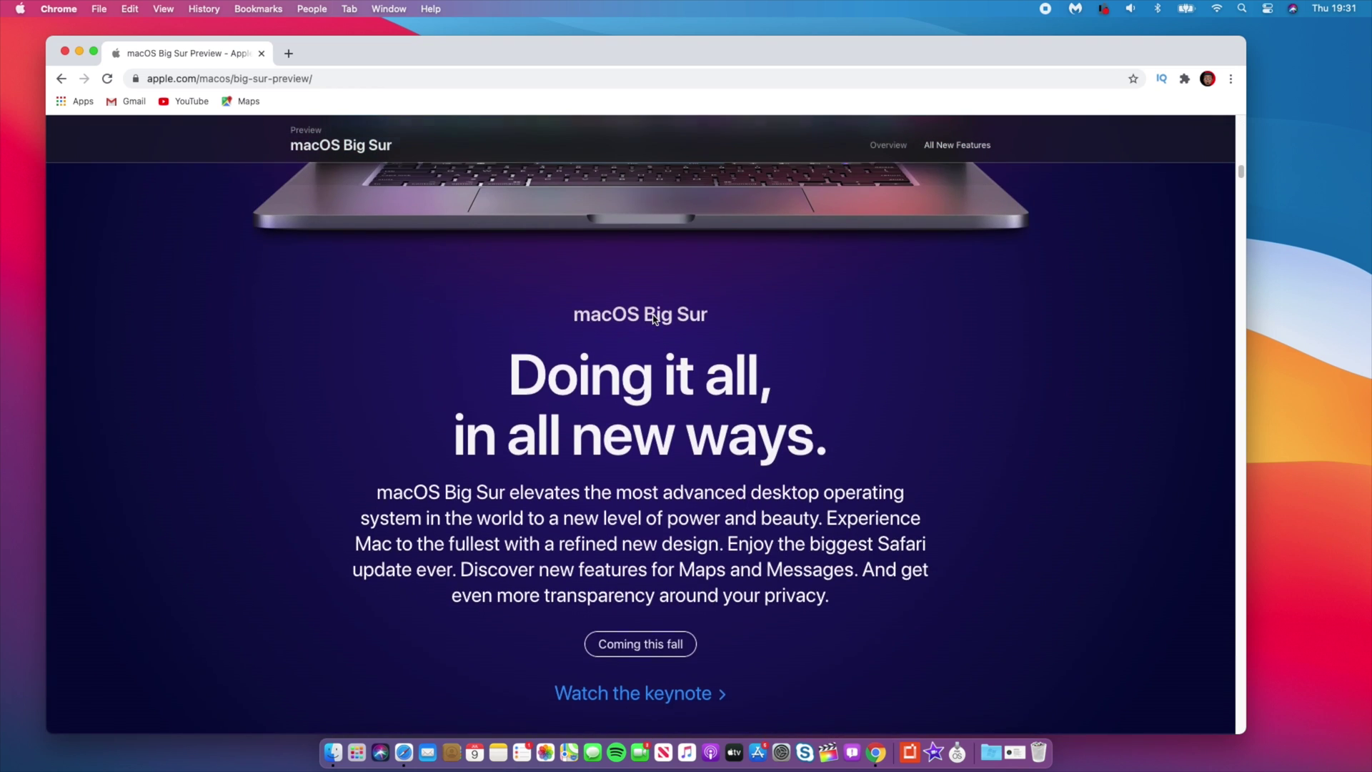
scroll(652, 319, "down", 10)
scroll(652, 319, "up", 13)
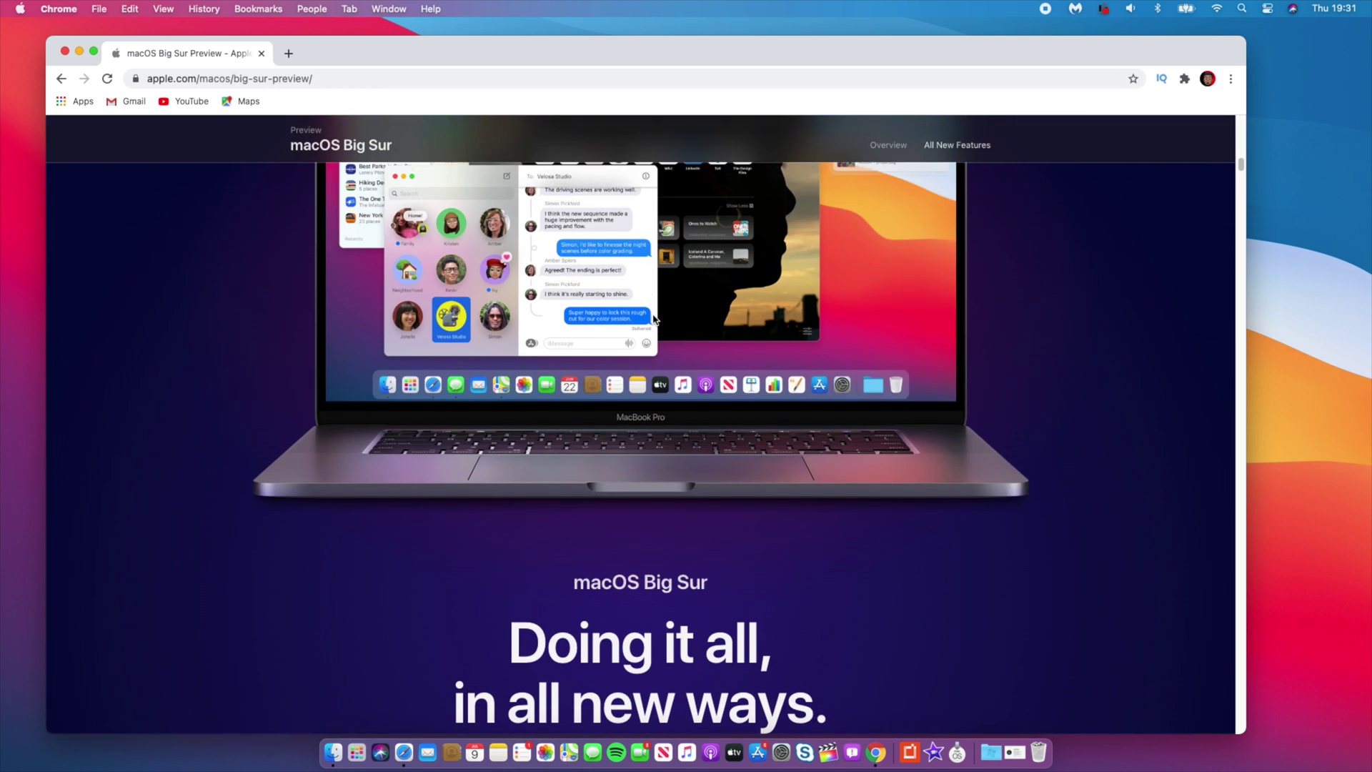
scroll(653, 319, "up", 2)
scroll(653, 318, "up", 10)
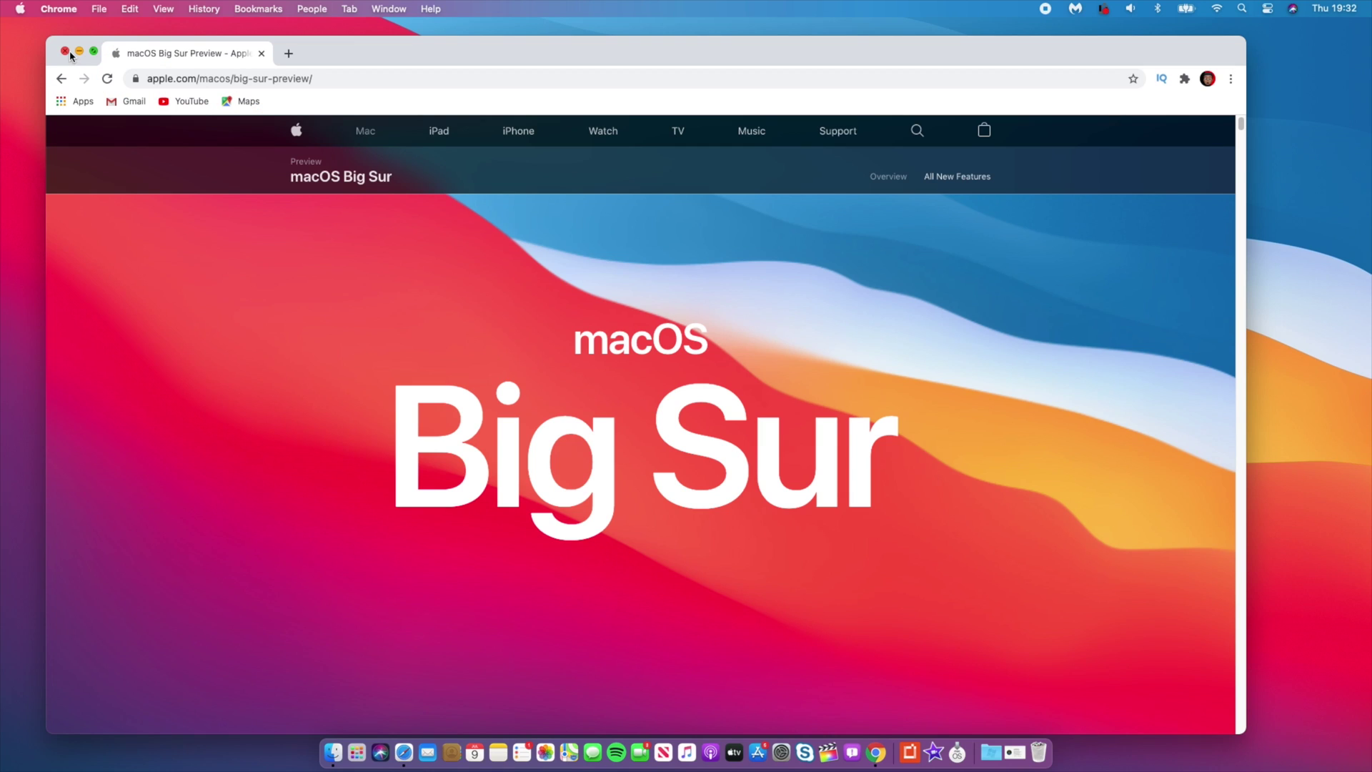
- Close Chrome and open Software Update in System Preferences to check for updates
left_click(65, 51)
left_click(474, 266)
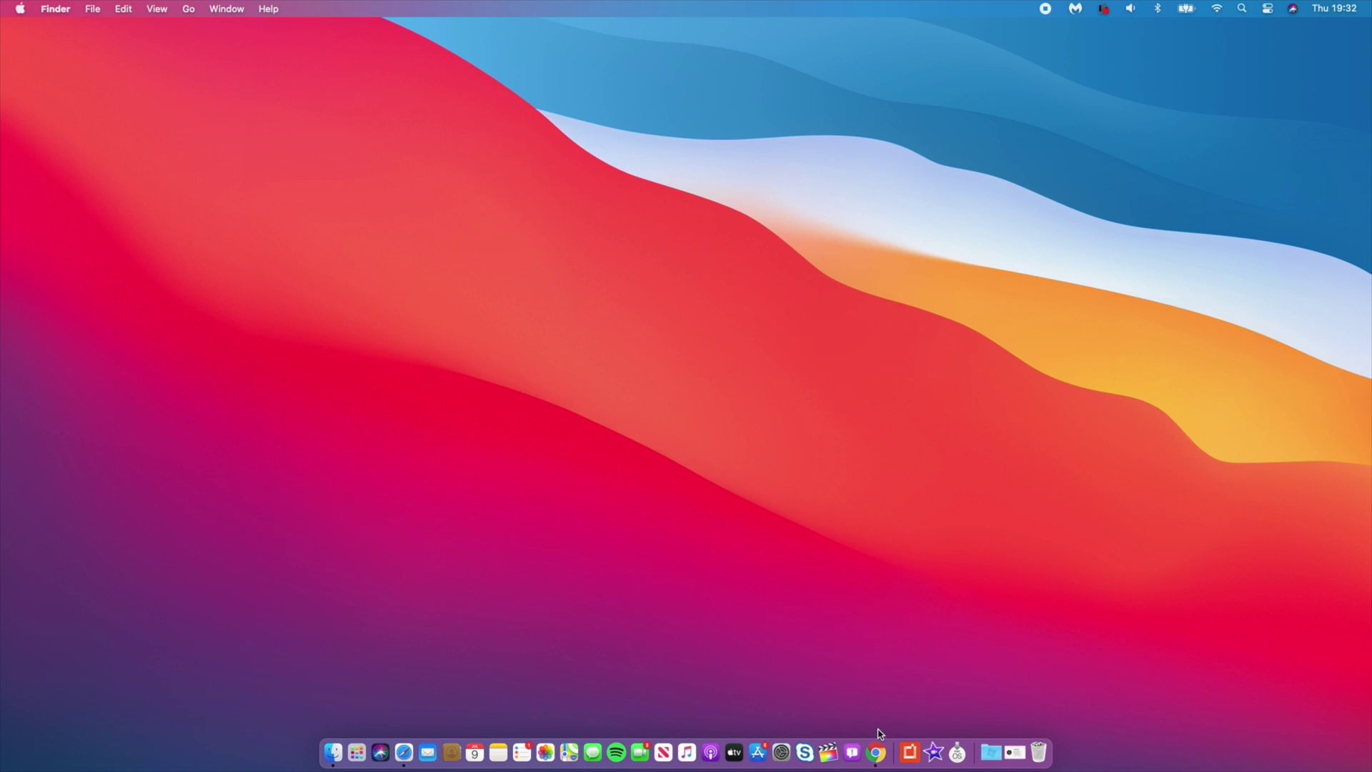
left_click(781, 752)
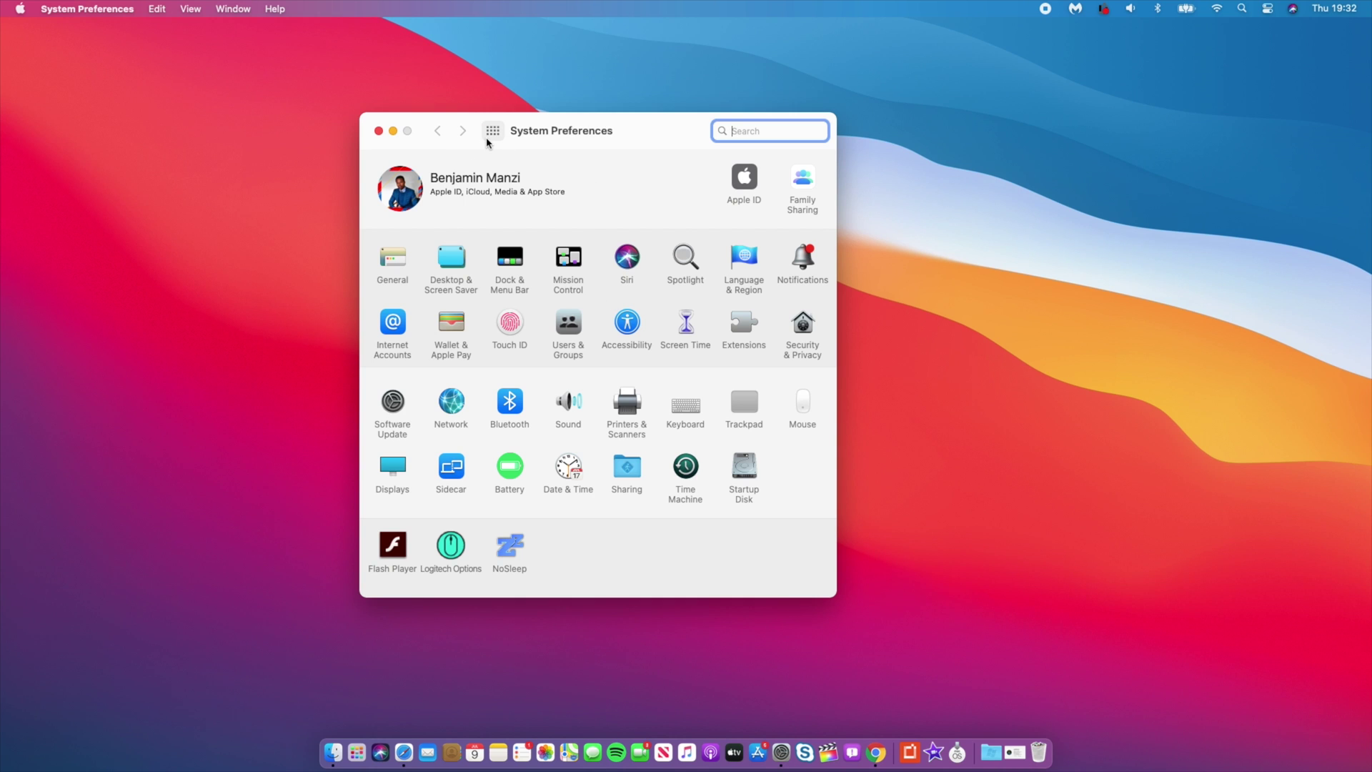
left_click(390, 406)
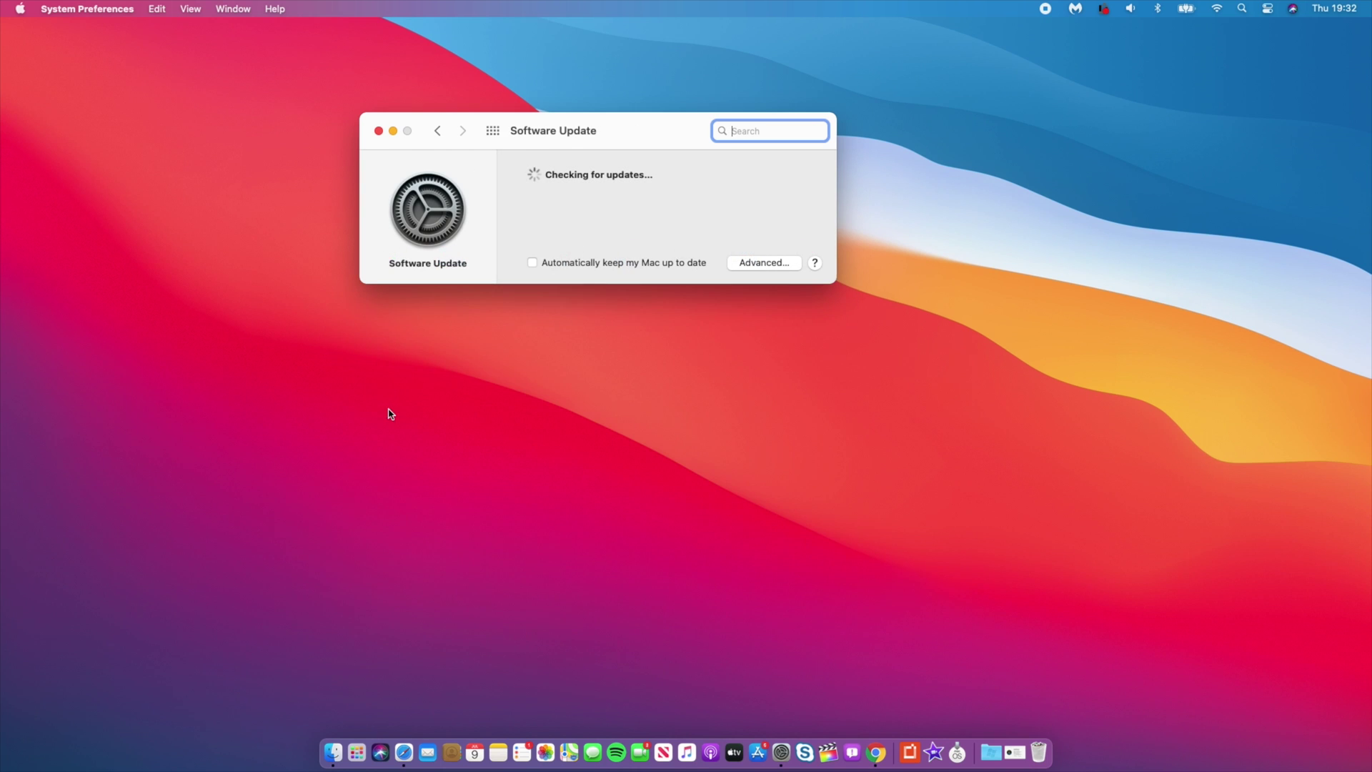
left_click_drag(640, 128, 689, 238)
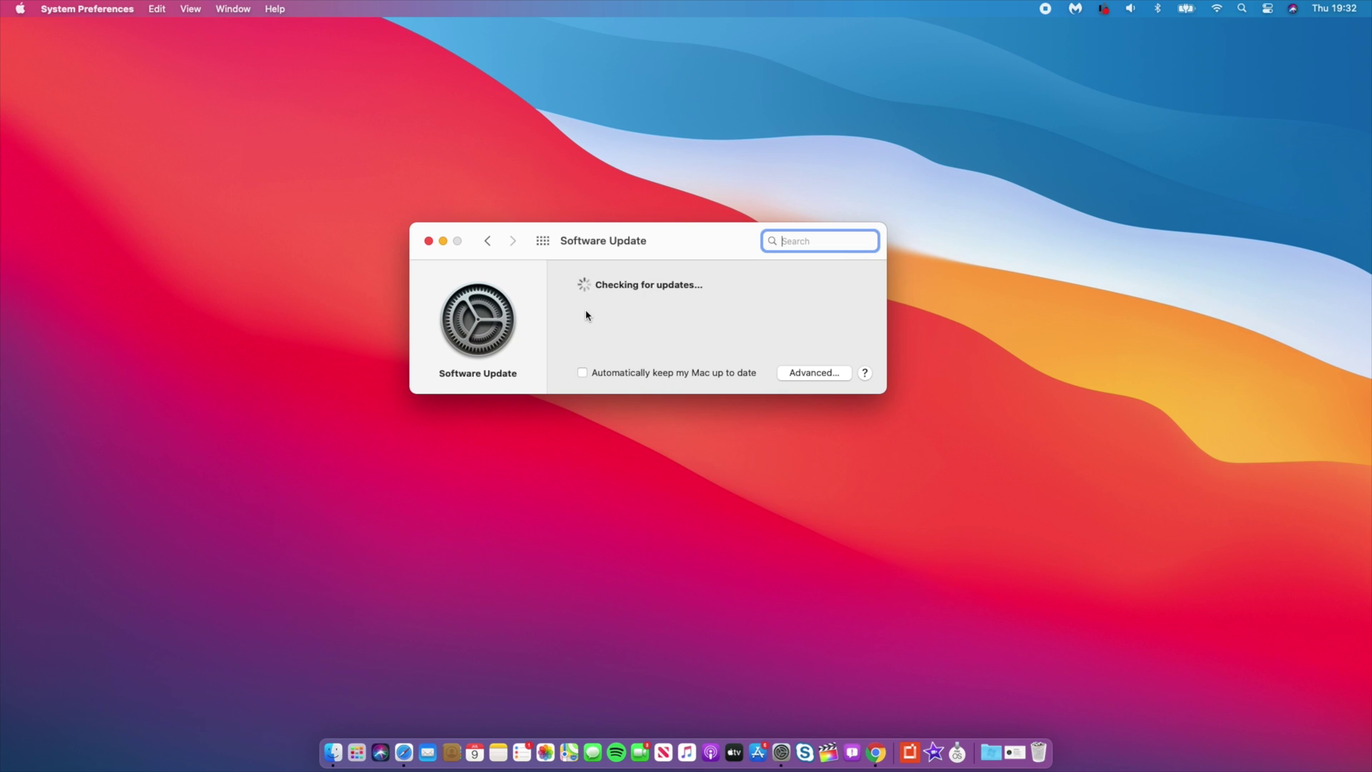
- Check Control Center, then view why updates are managed externally
left_click(1267, 8)
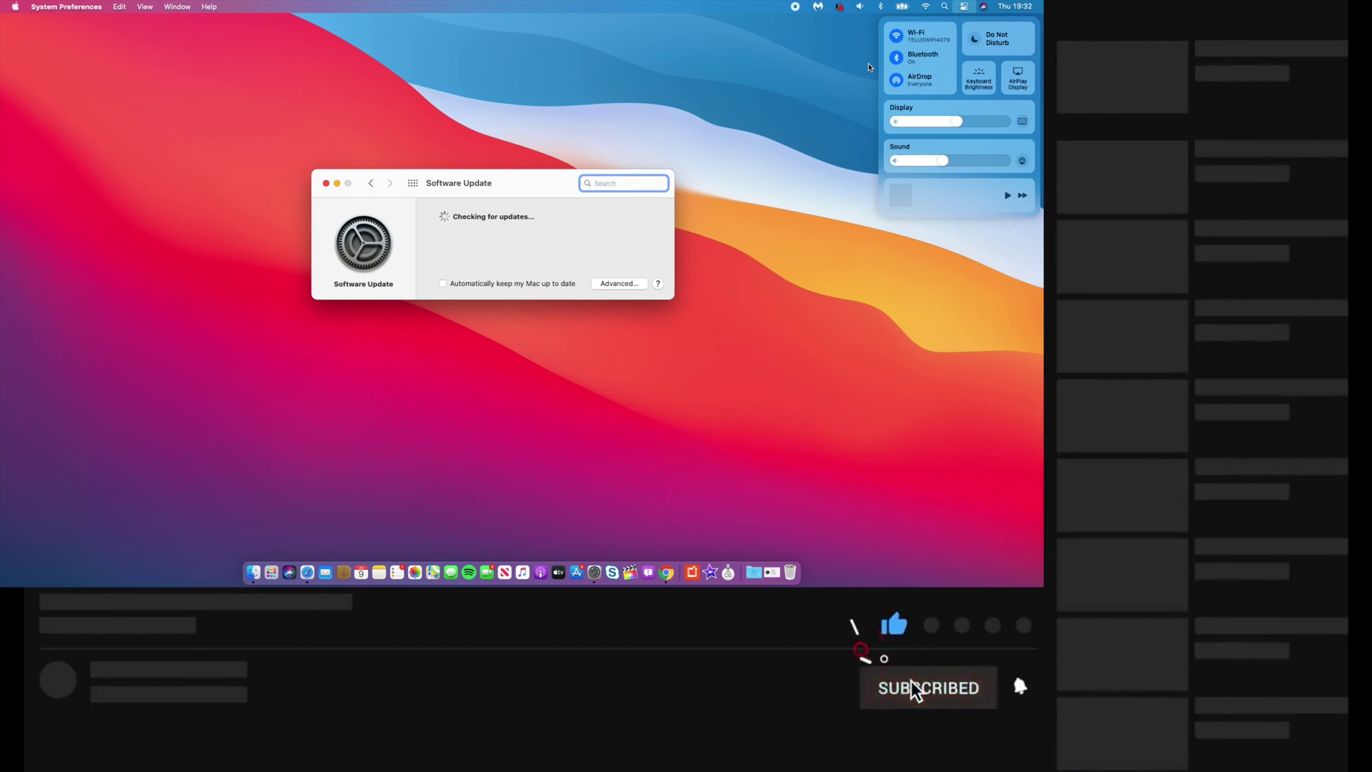
left_click(869, 67)
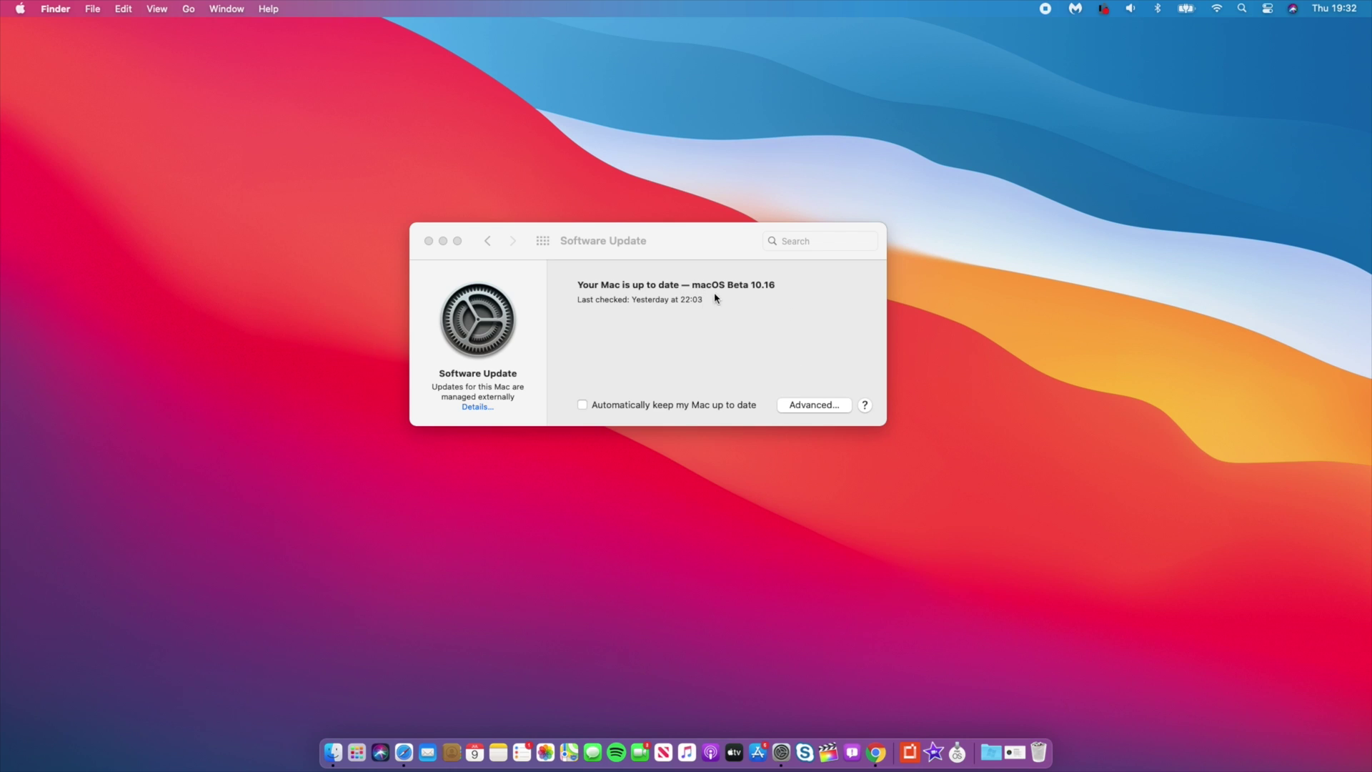
left_click(478, 407)
- Use Details… to restore default update settings, unlocking them with the admin password
left_click(477, 407)
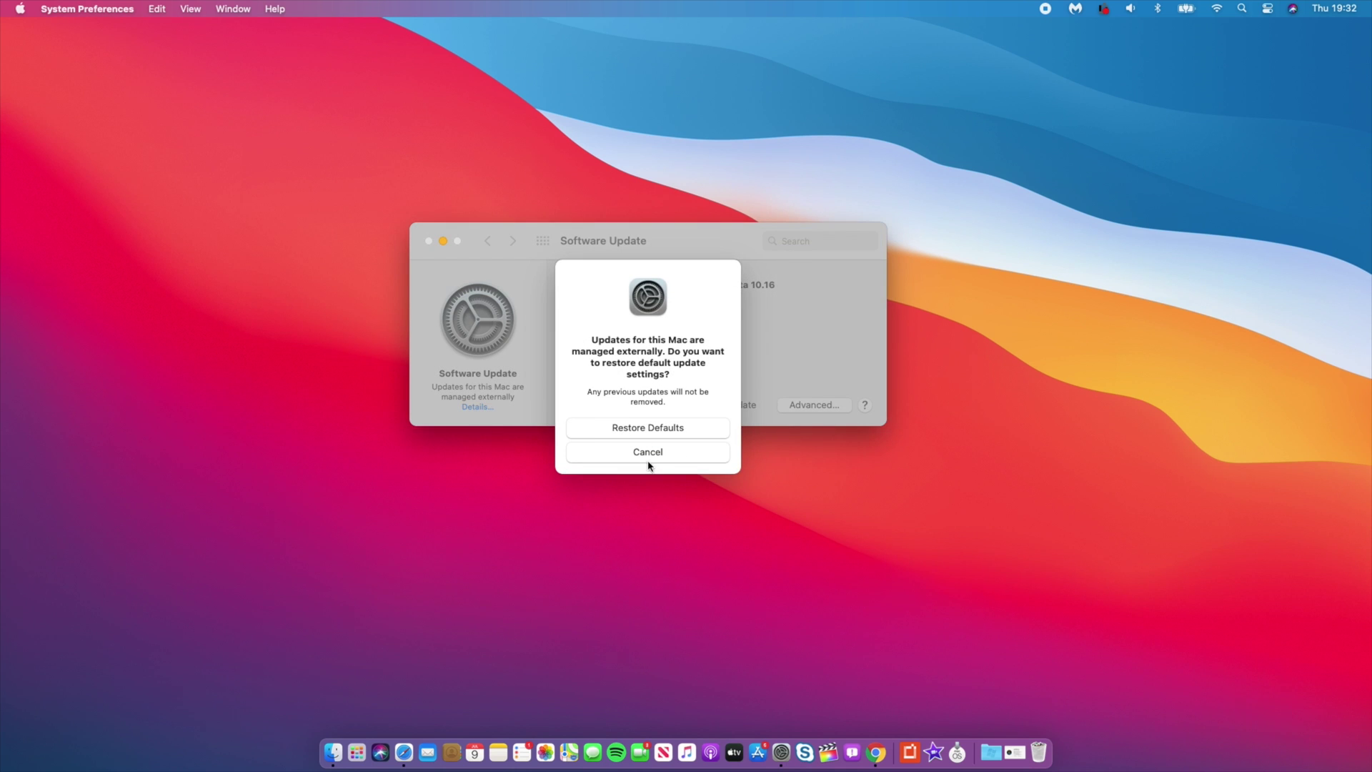
left_click(652, 429)
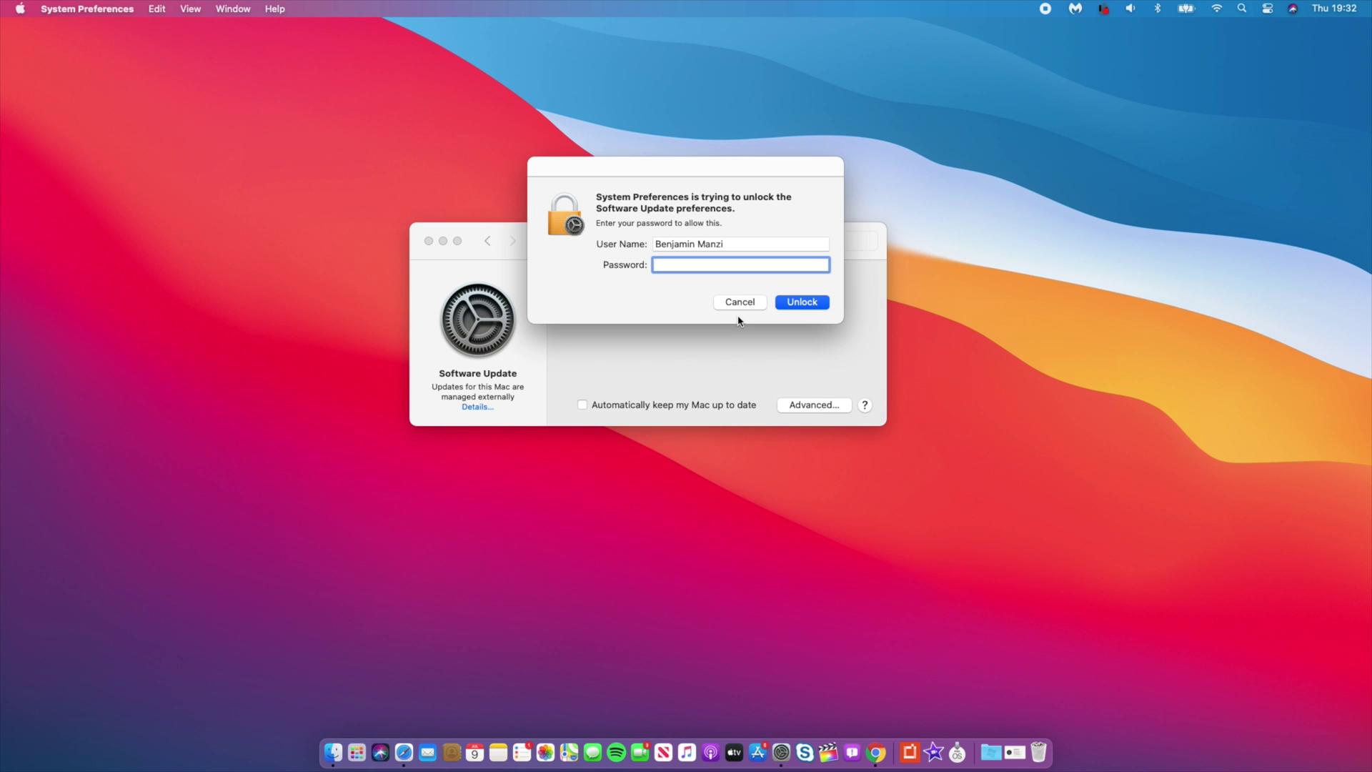
type("•••••••")
key("Return")
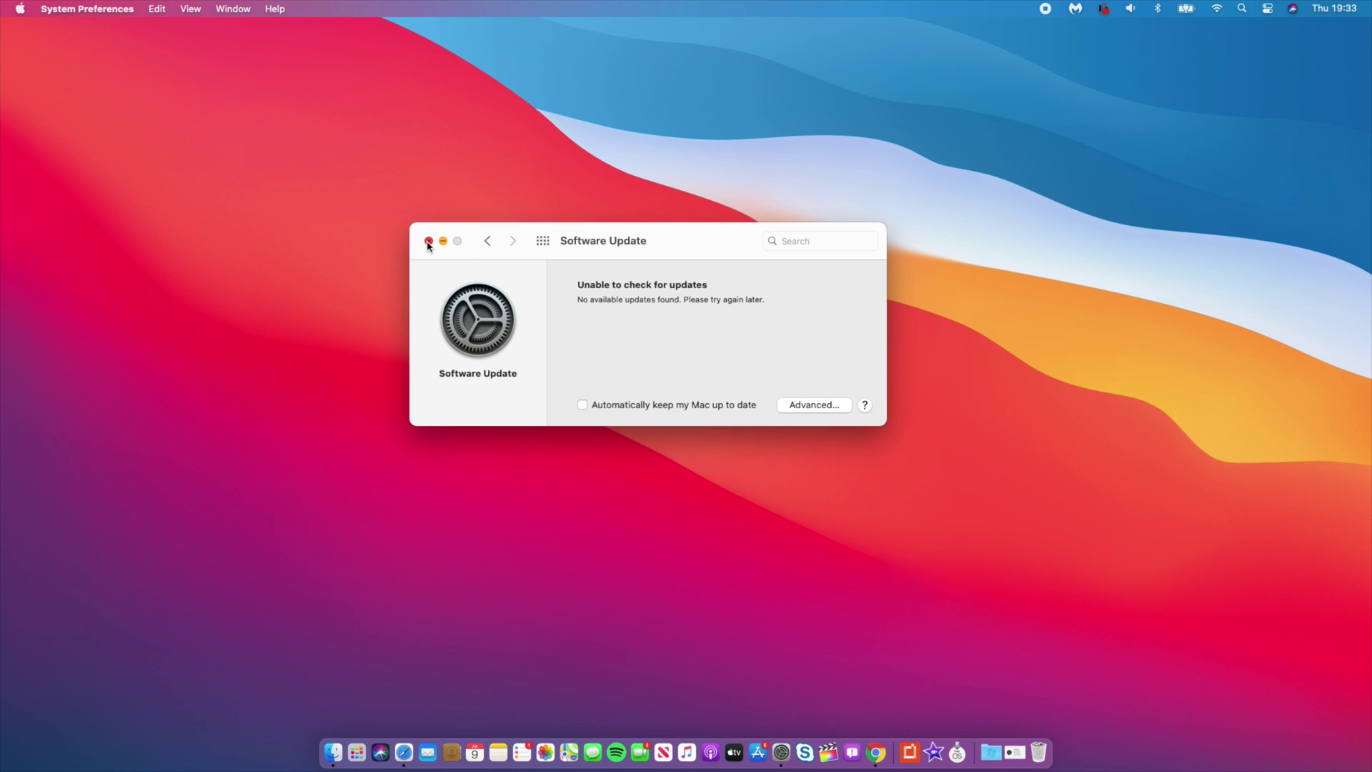
- Check in About This Mac that the Mac runs macOS Big Sur 11.0 Beta
left_click(544, 243)
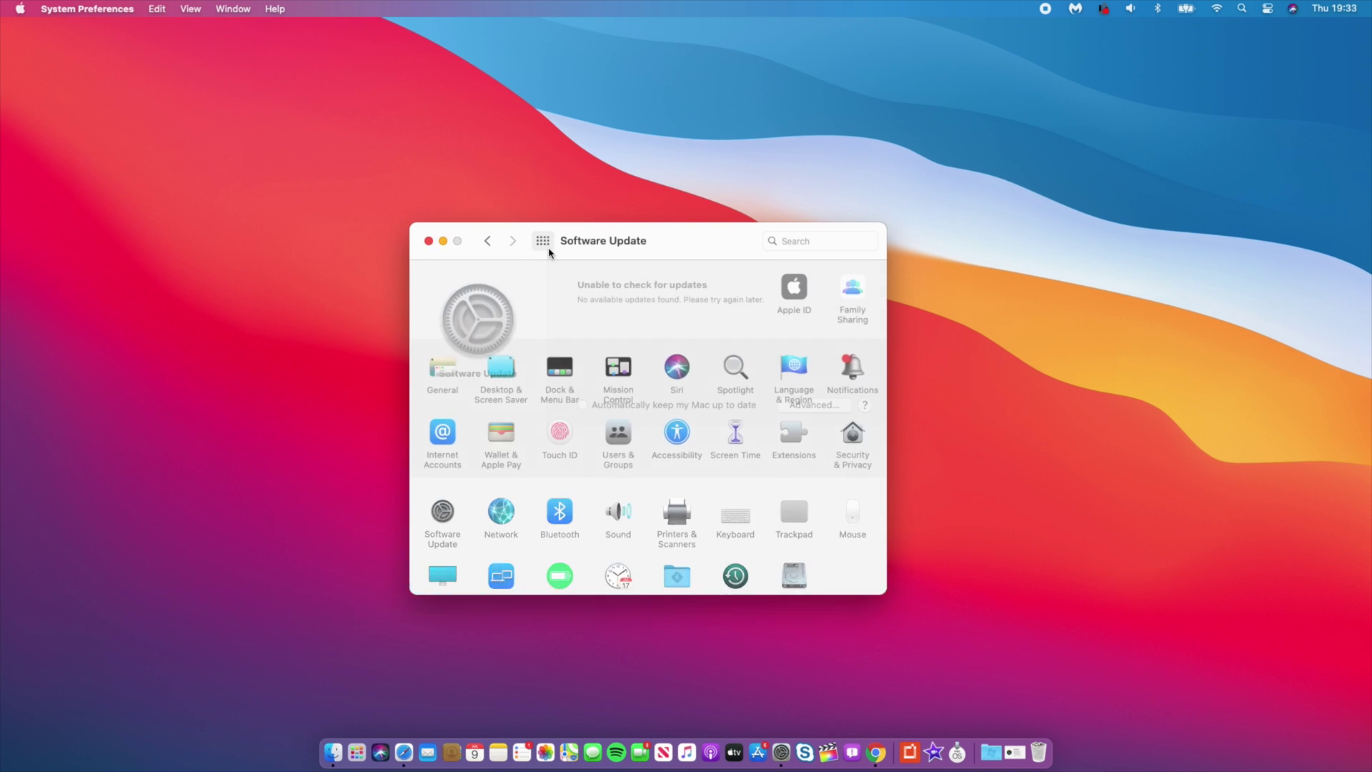
left_click(441, 514)
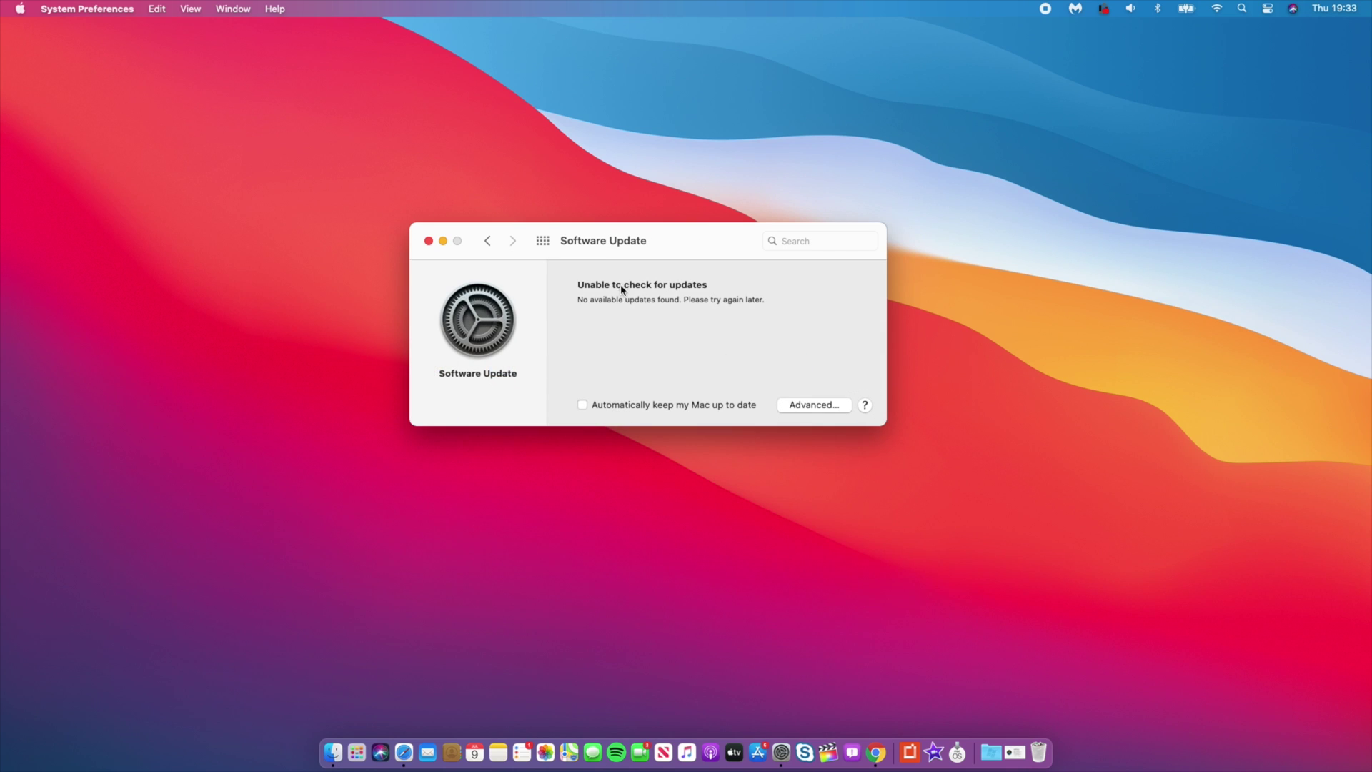
left_click(18, 8)
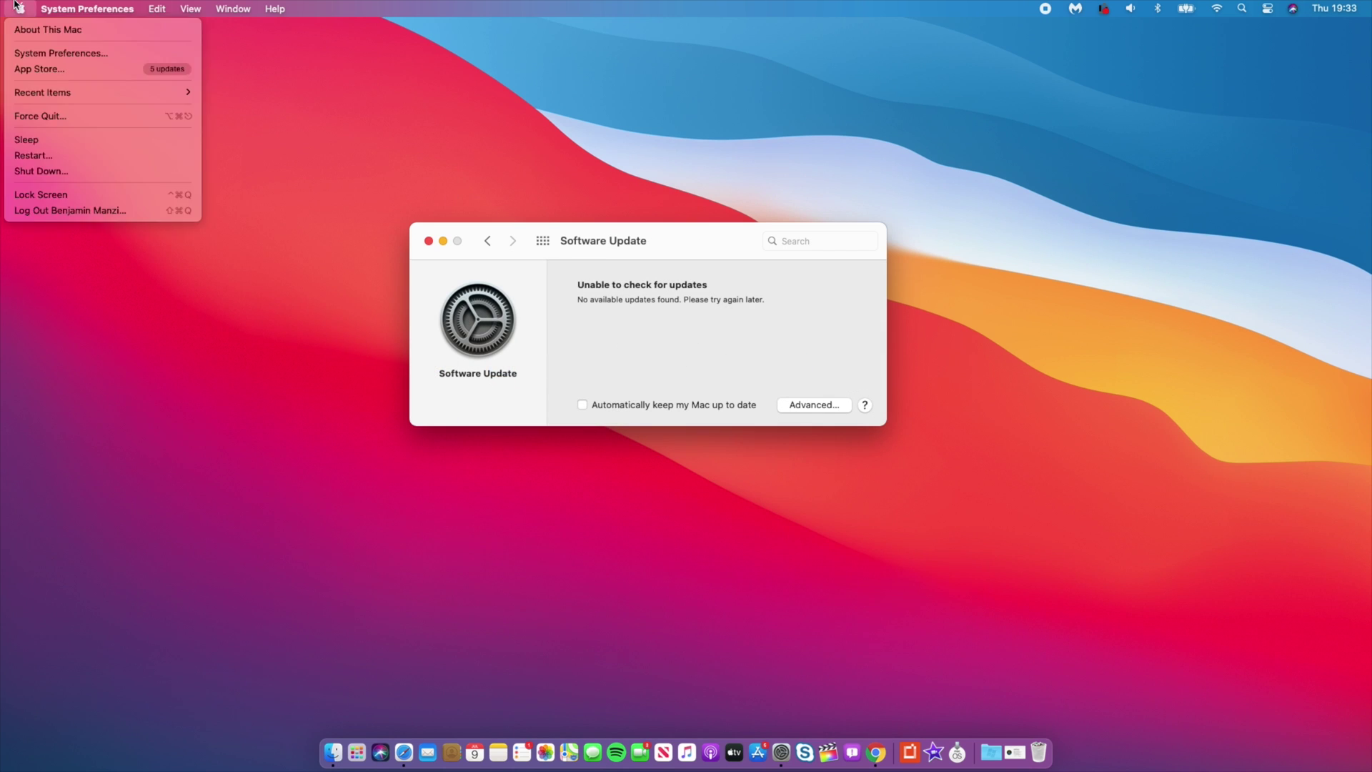
left_click(63, 32)
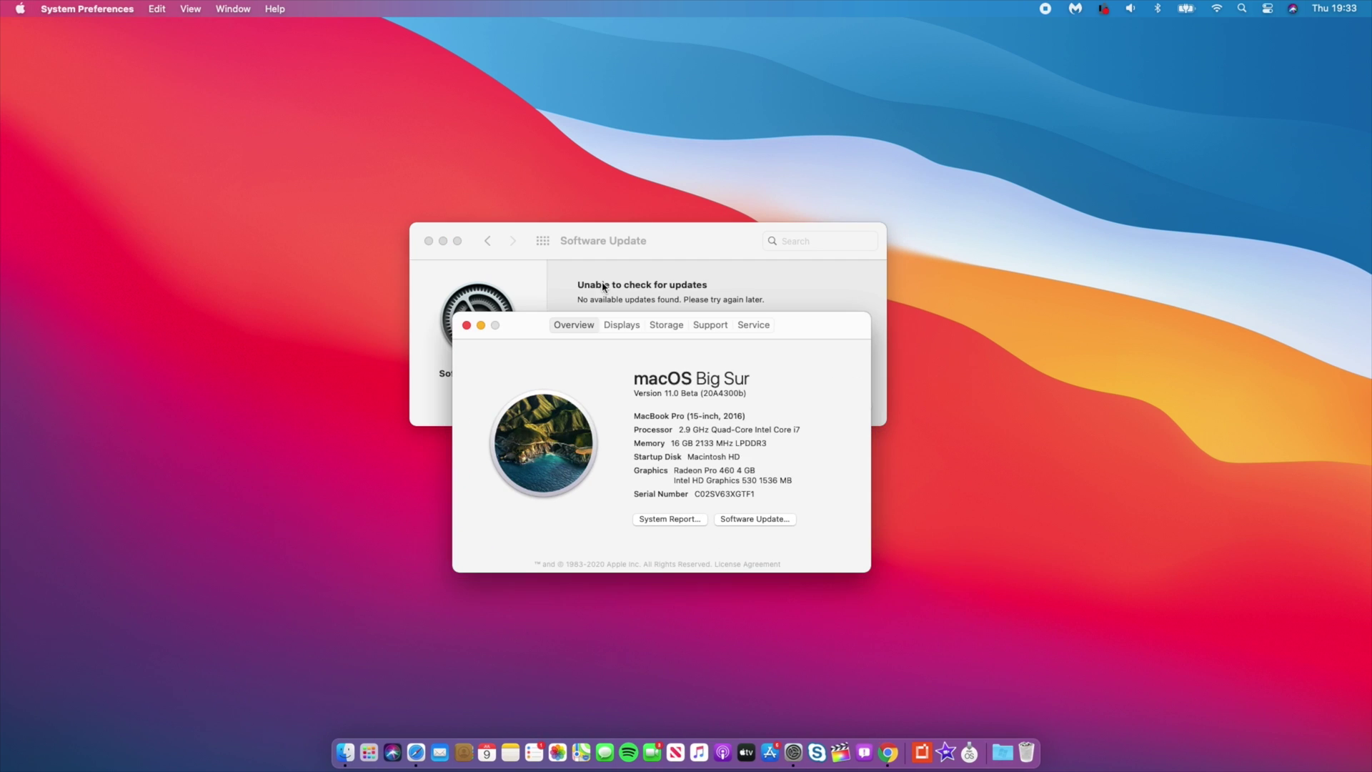
- Close the Software Update and About This Mac windows
left_click(771, 520)
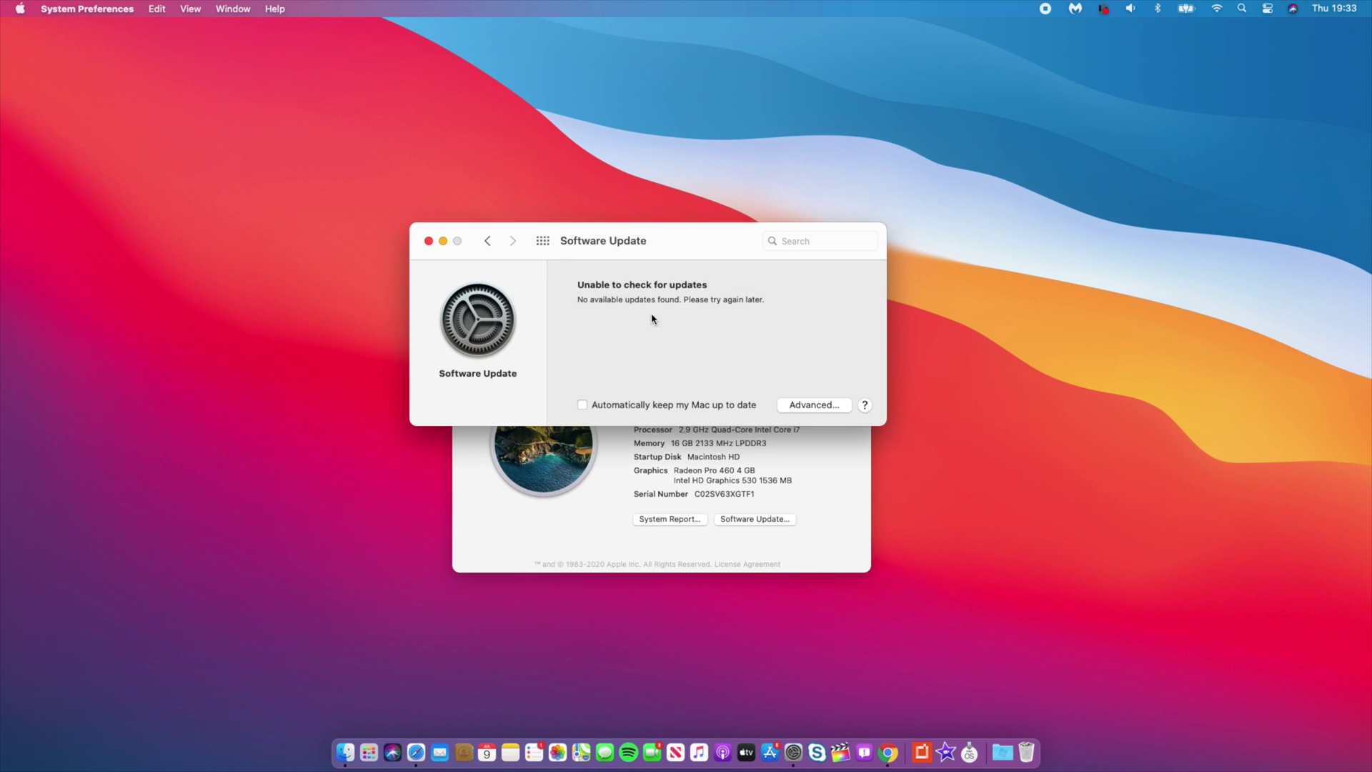
left_click(429, 241)
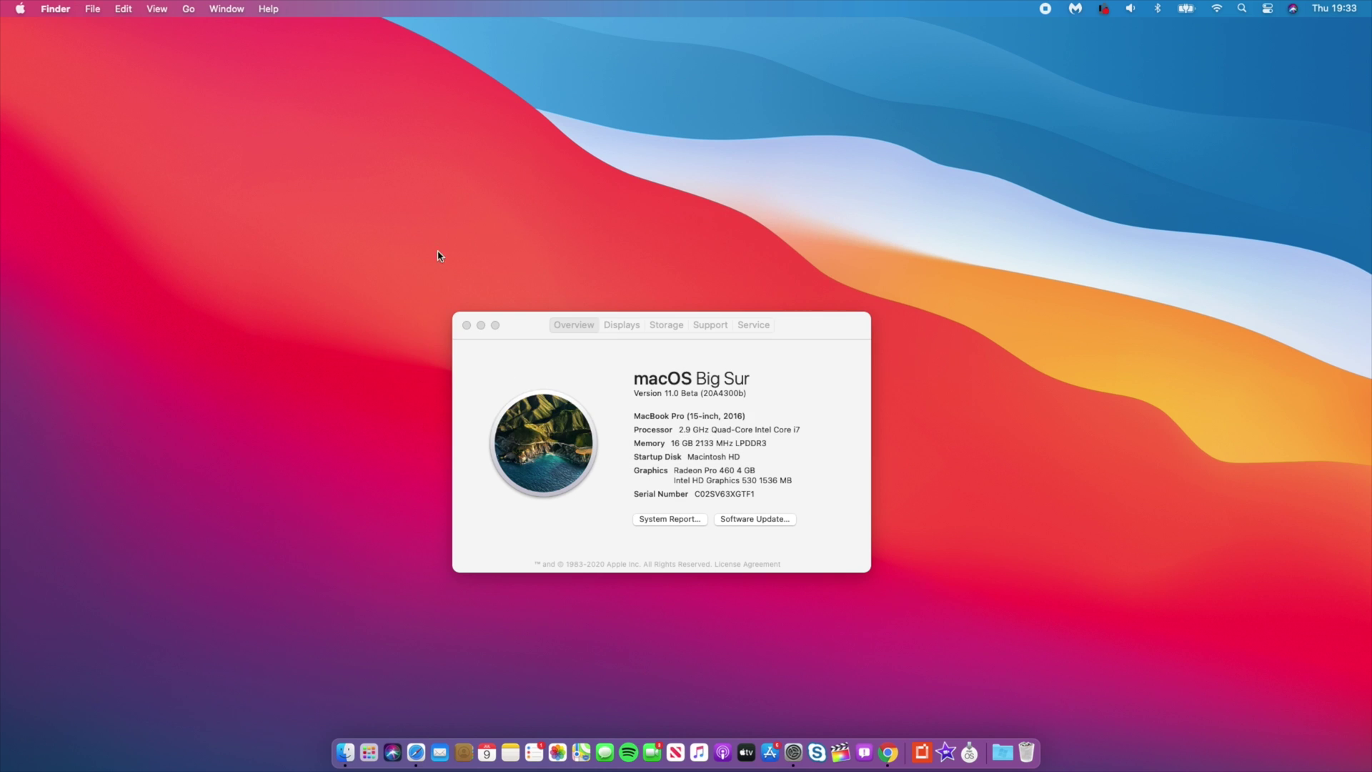
left_click(468, 326)
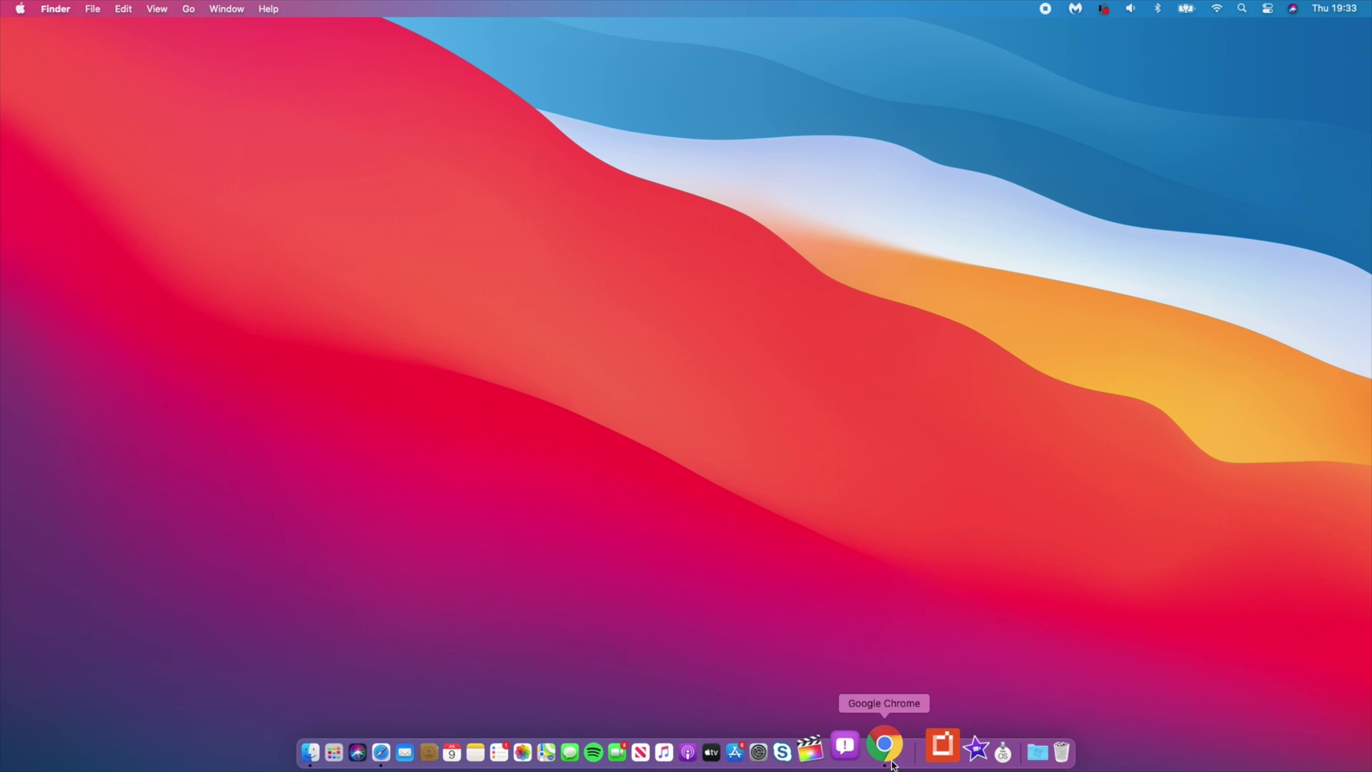
- Open Chrome and search the web for 'beta apple'
left_click(886, 746)
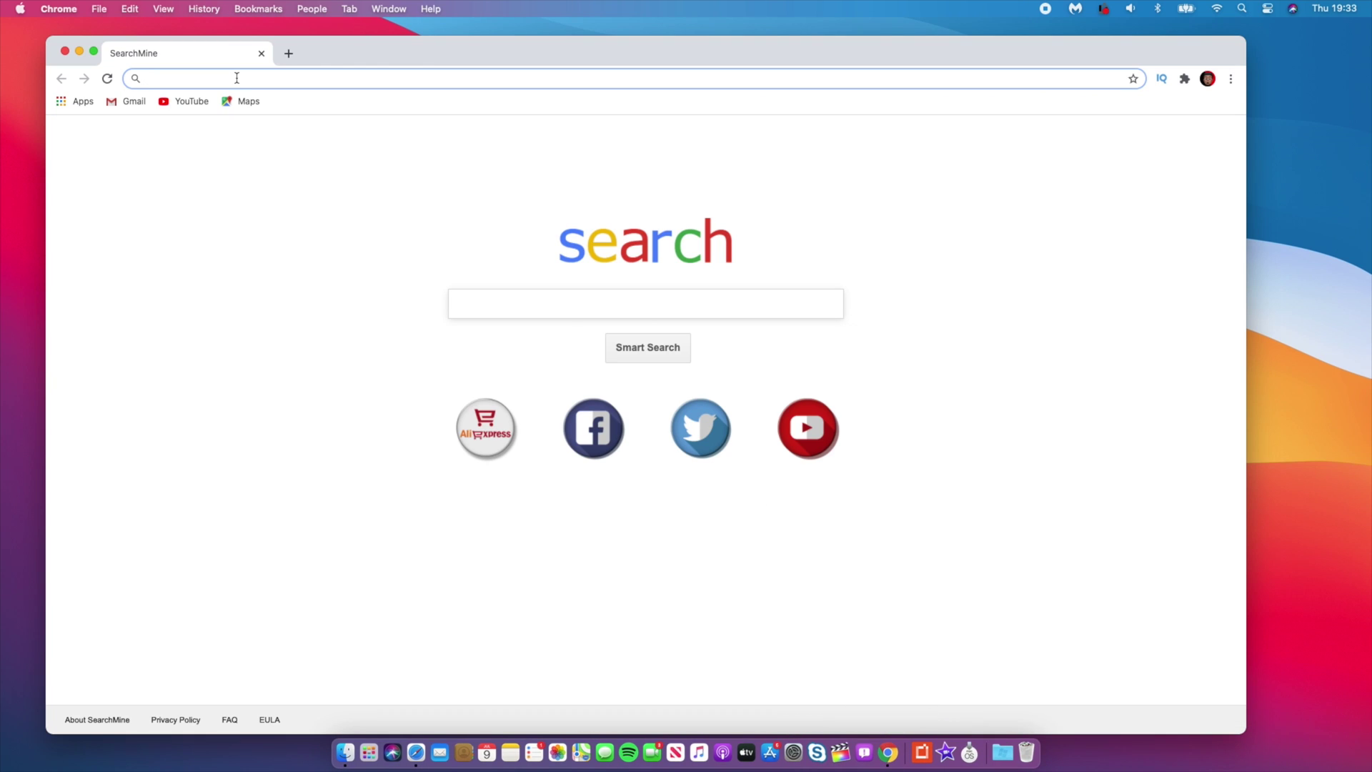
left_click(597, 302)
type("beta apple")
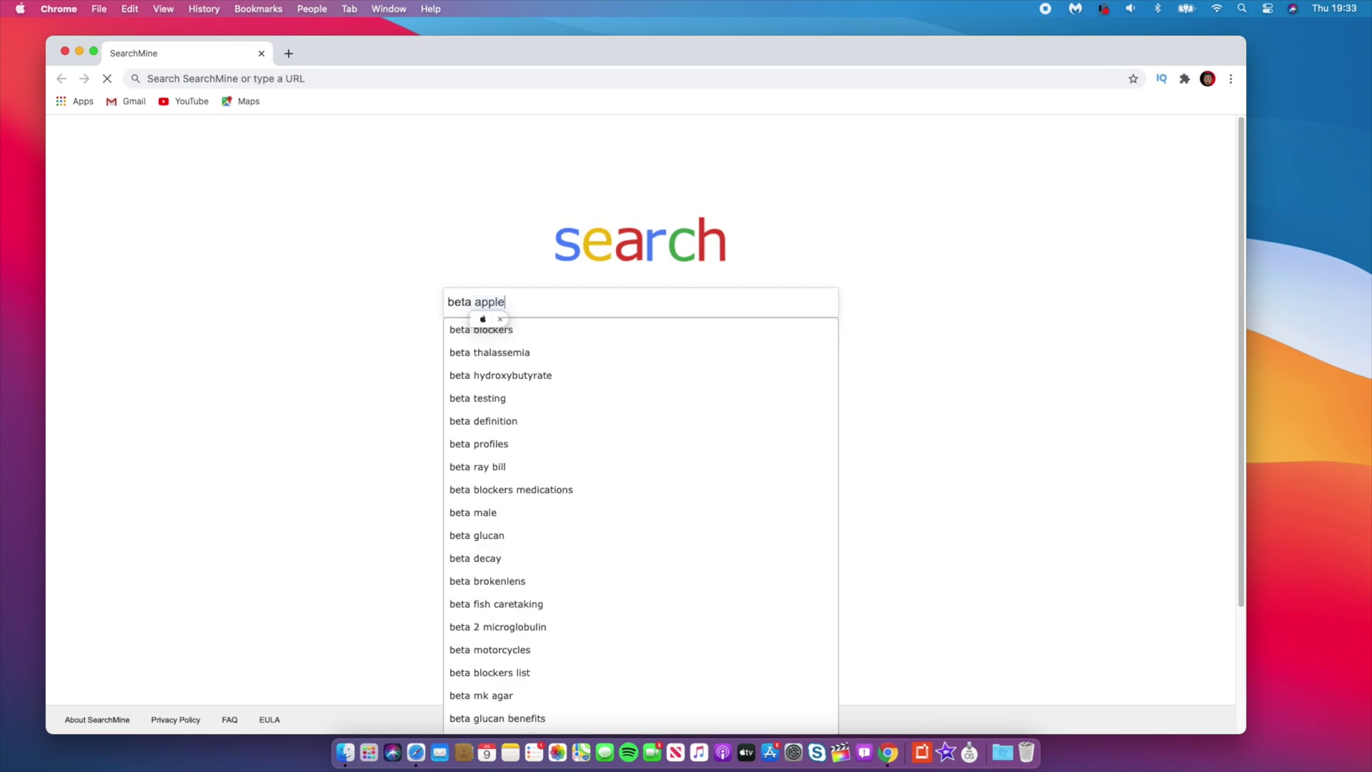
key("Return")
- Scroll the results and open the Apple Beta Software Program site
scroll(524, 402, "down", 2)
scroll(524, 402, "down", 6)
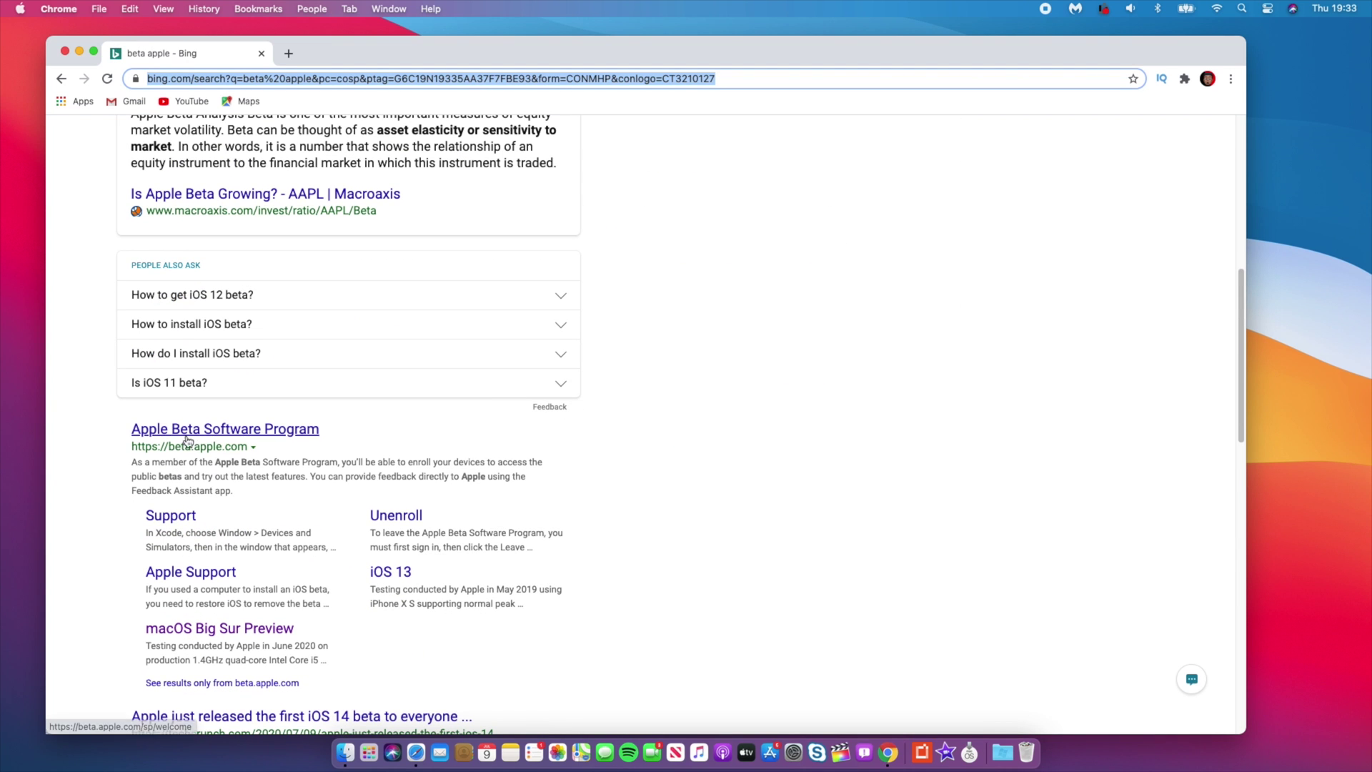
scroll(185, 322, "down", 2)
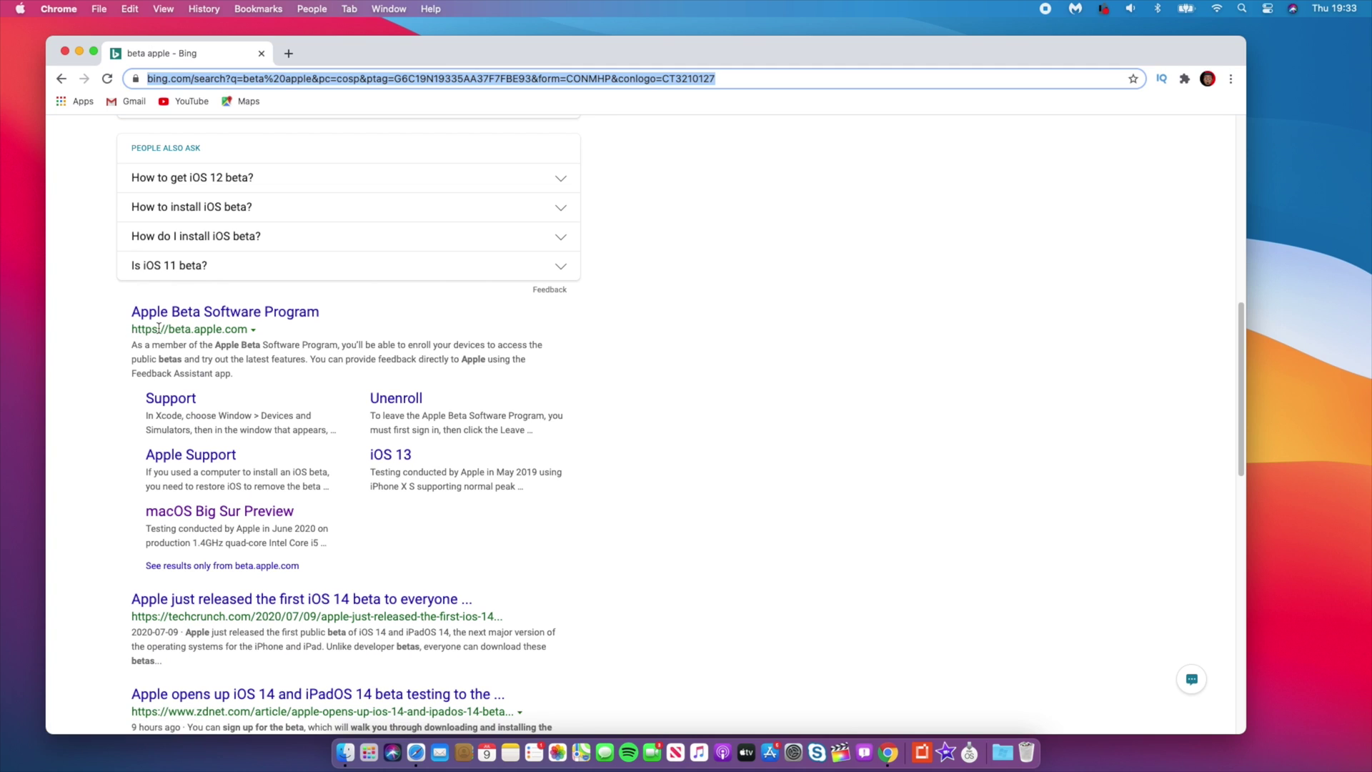
scroll(150, 346, "down", 1)
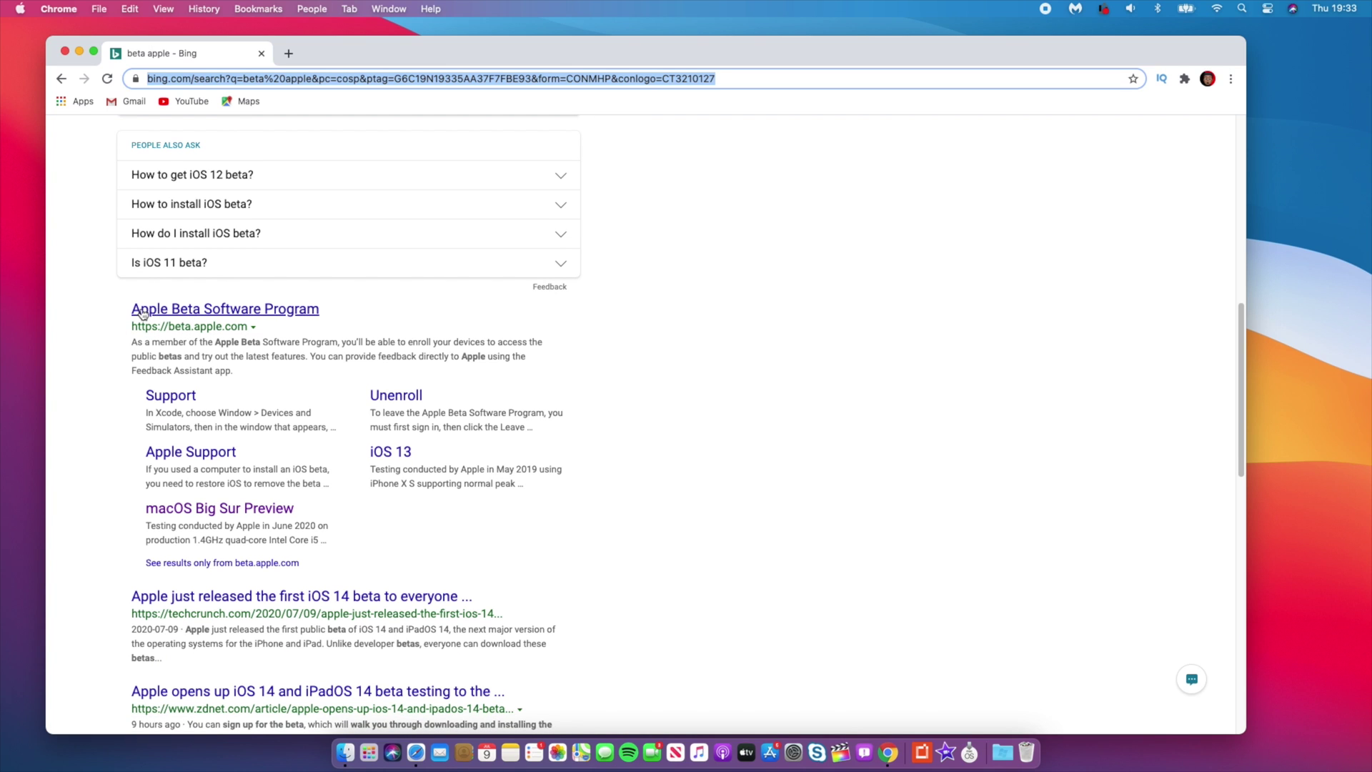
left_click(268, 317)
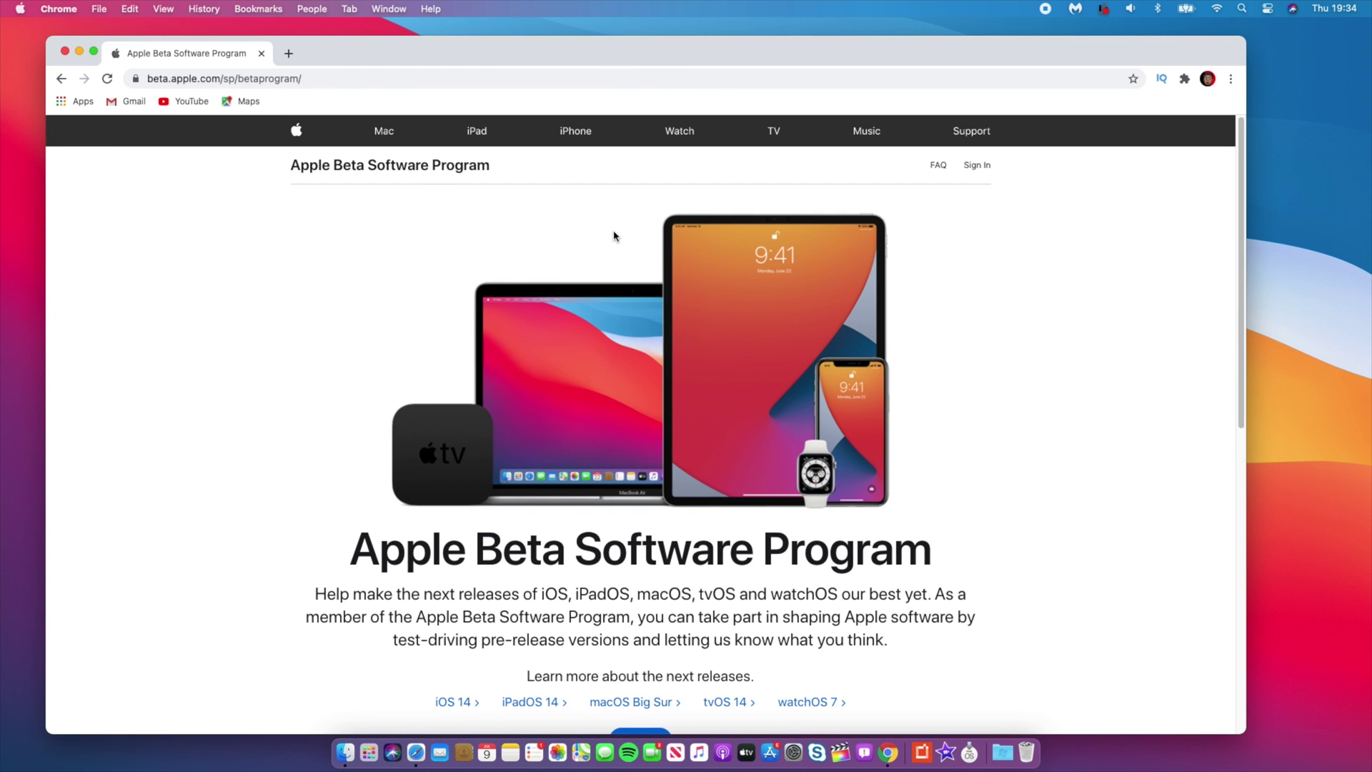
scroll(620, 227, "down", 1)
scroll(622, 228, "up", 1)
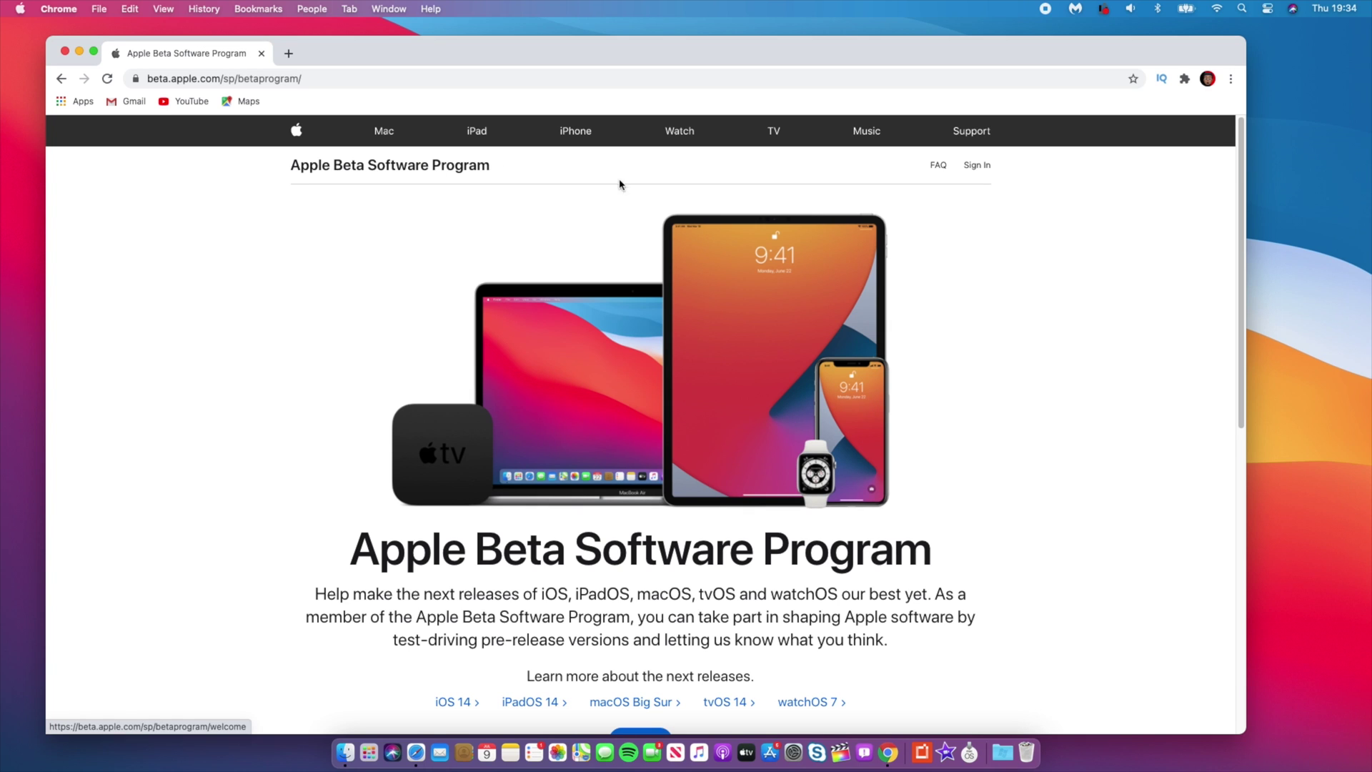
scroll(857, 221, "down", 1)
scroll(857, 221, "down", 1)
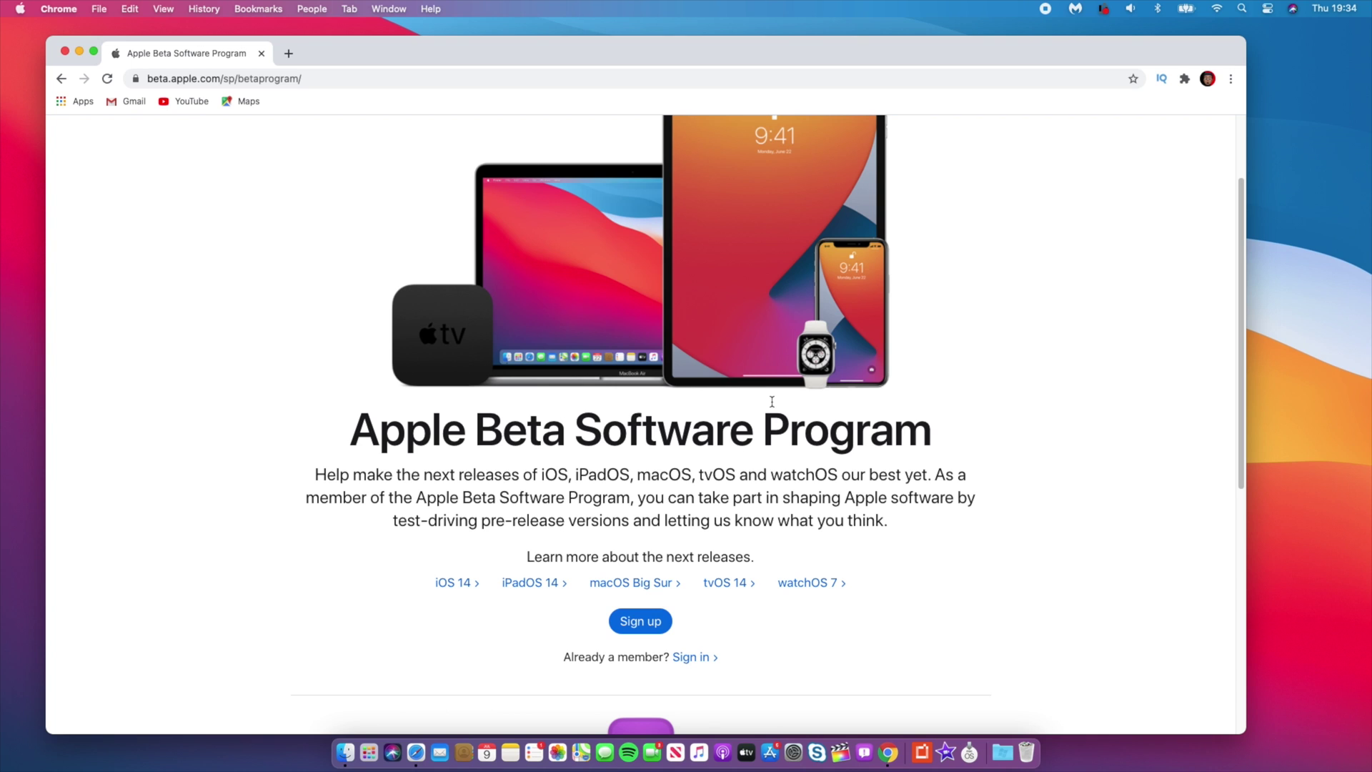
scroll(772, 402, "up", 1)
scroll(770, 411, "down", 3)
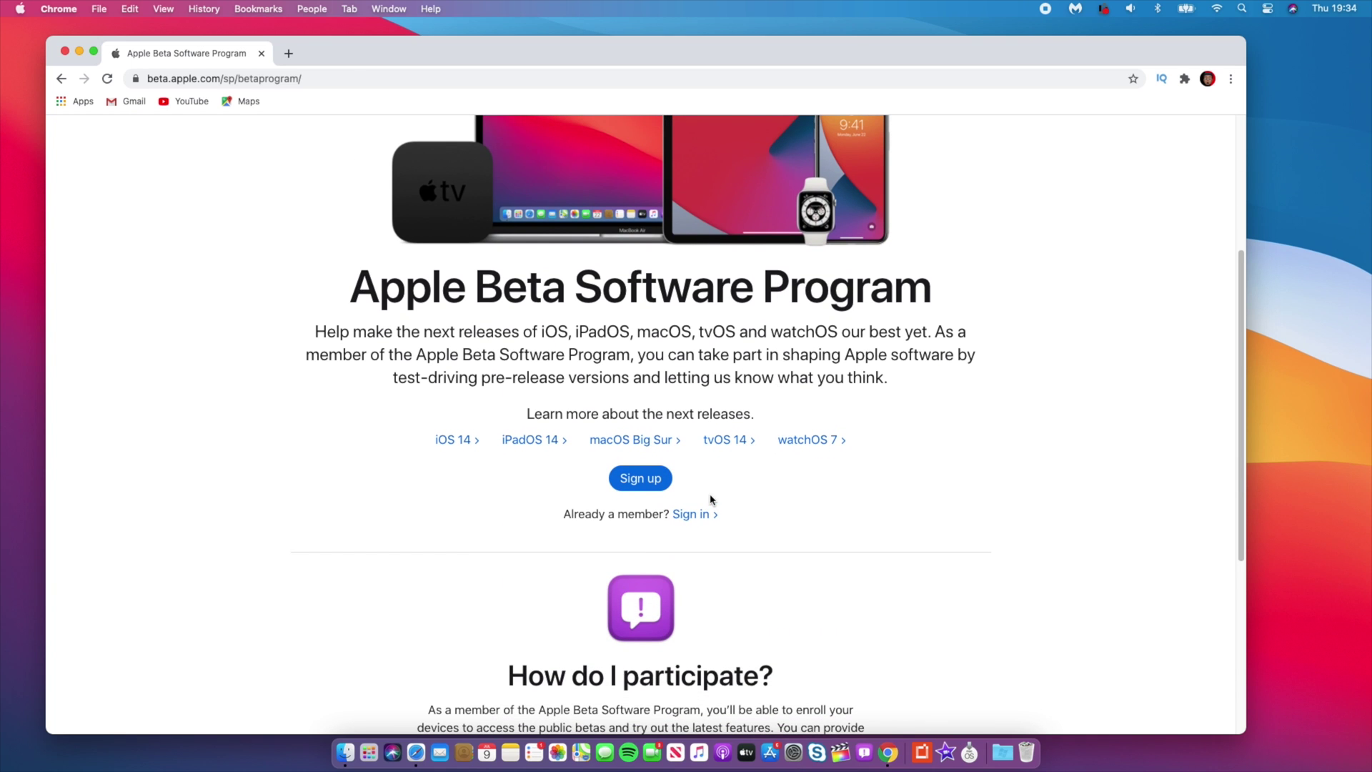
scroll(829, 482, "down", 2)
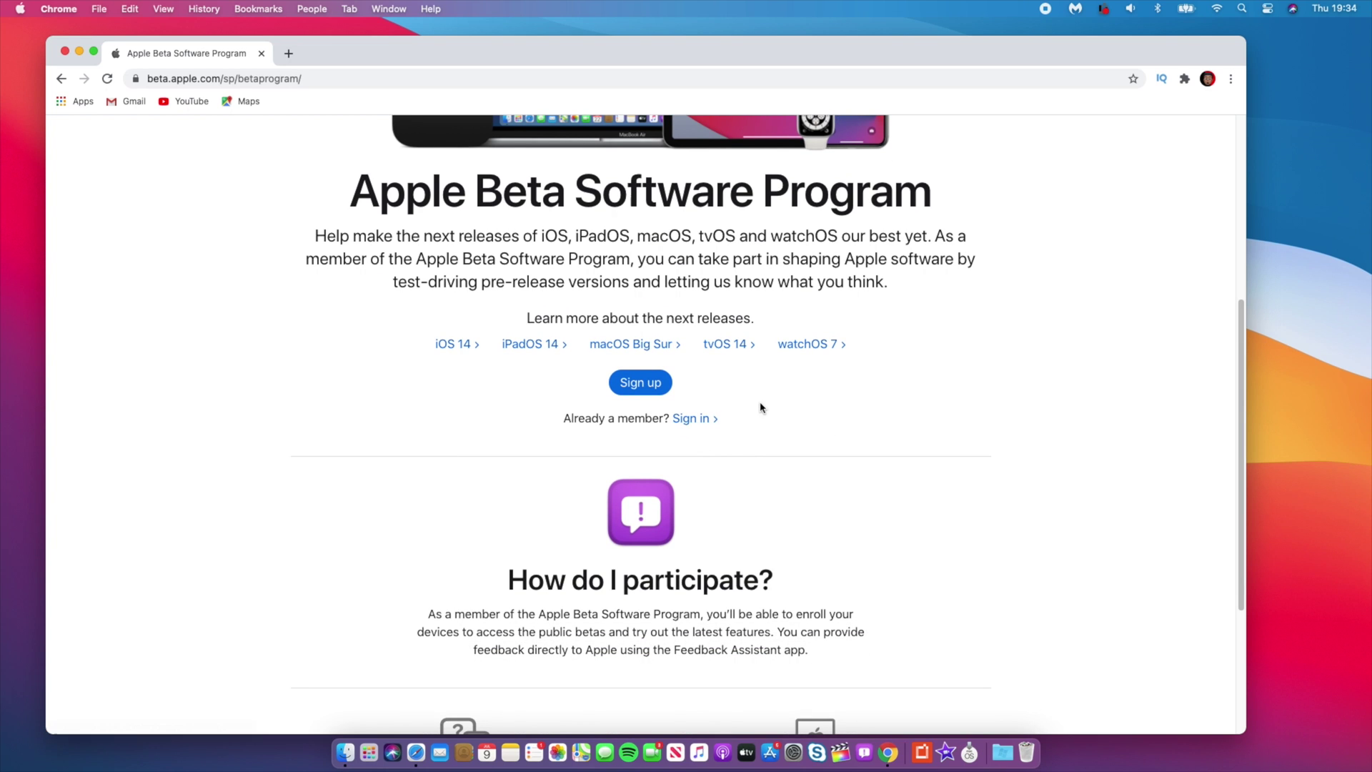
scroll(739, 395, "down", 2)
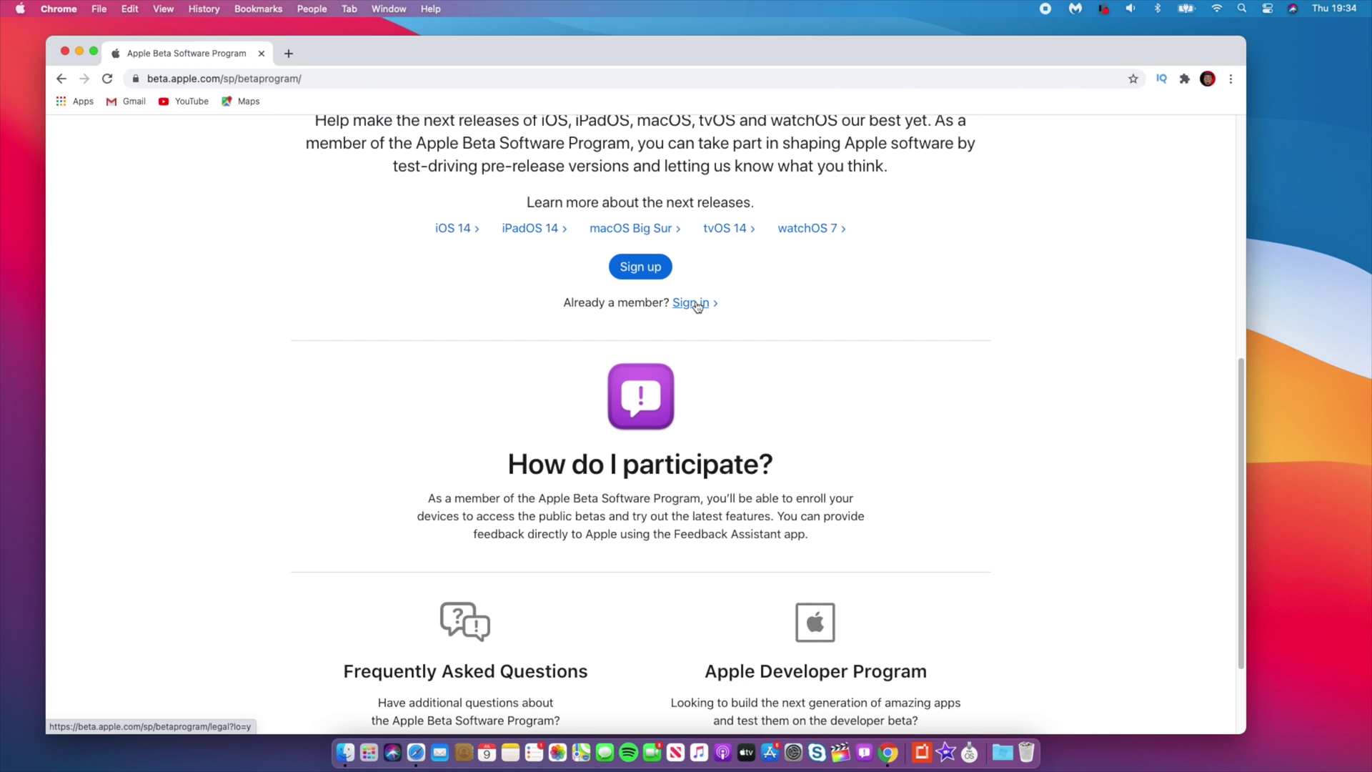
left_click(691, 303)
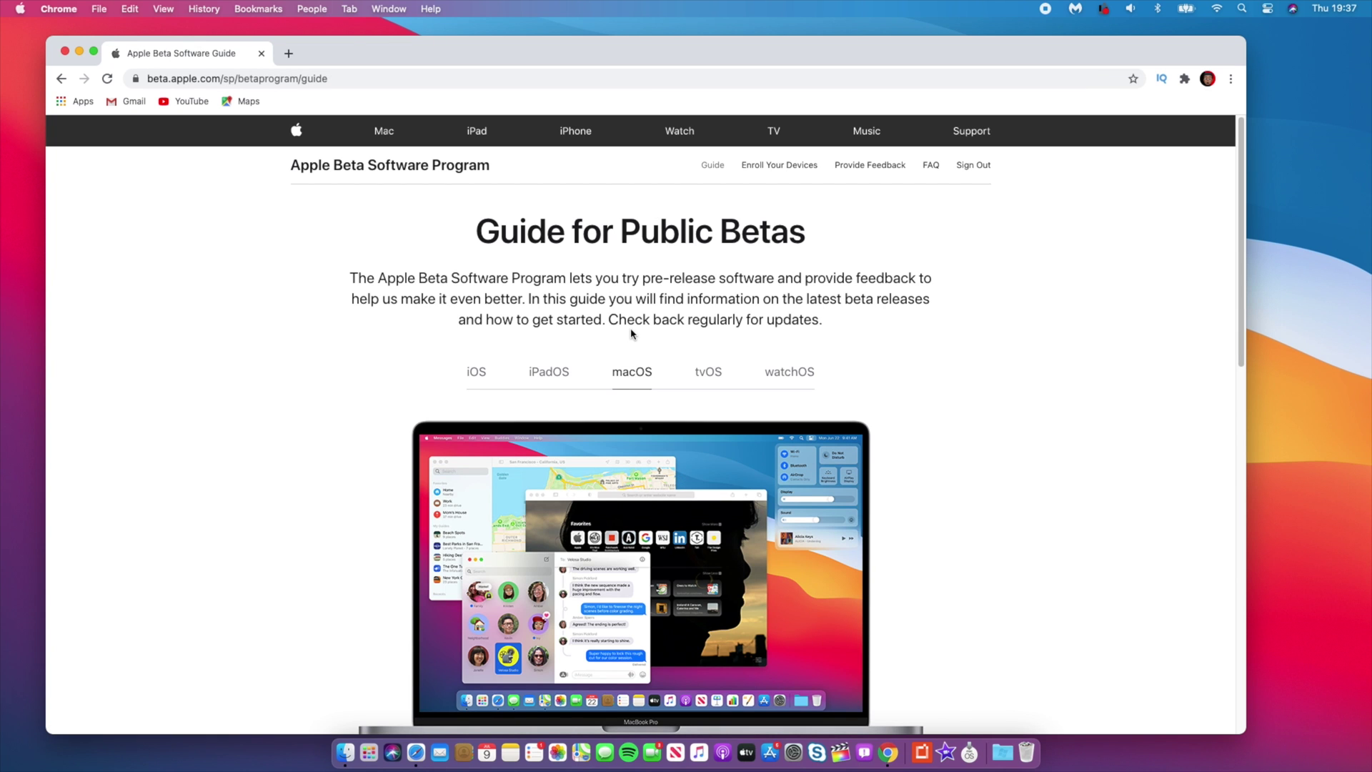
scroll(658, 350, "down", 10)
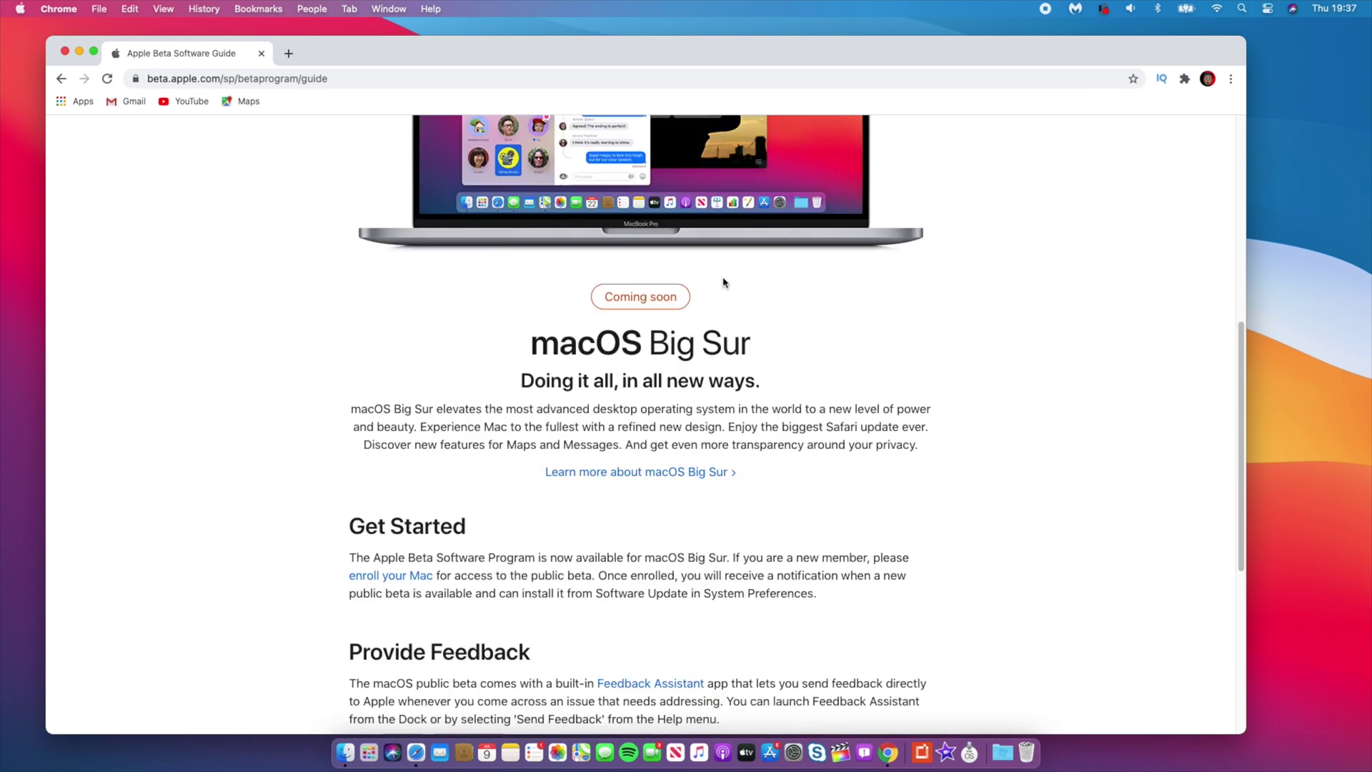
scroll(724, 281, "up", 10)
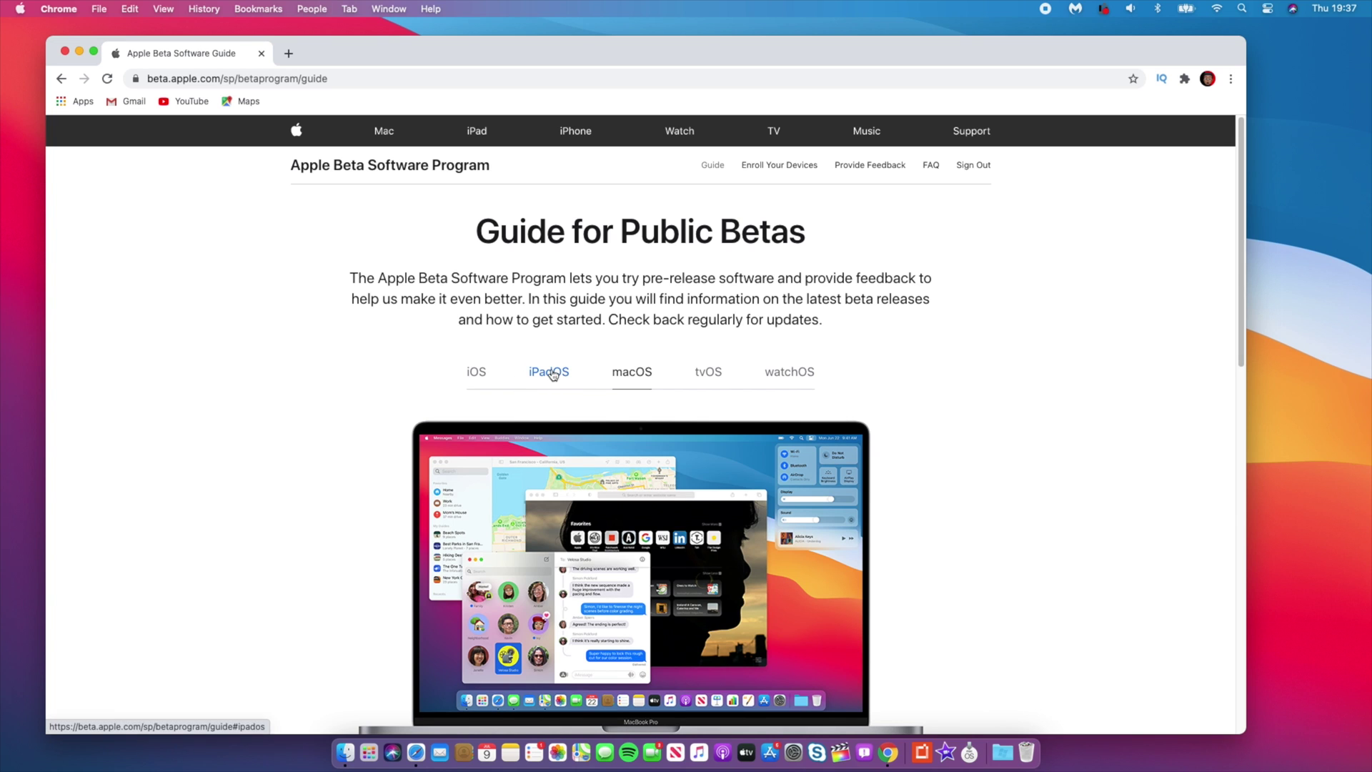
scroll(636, 368, "down", 1)
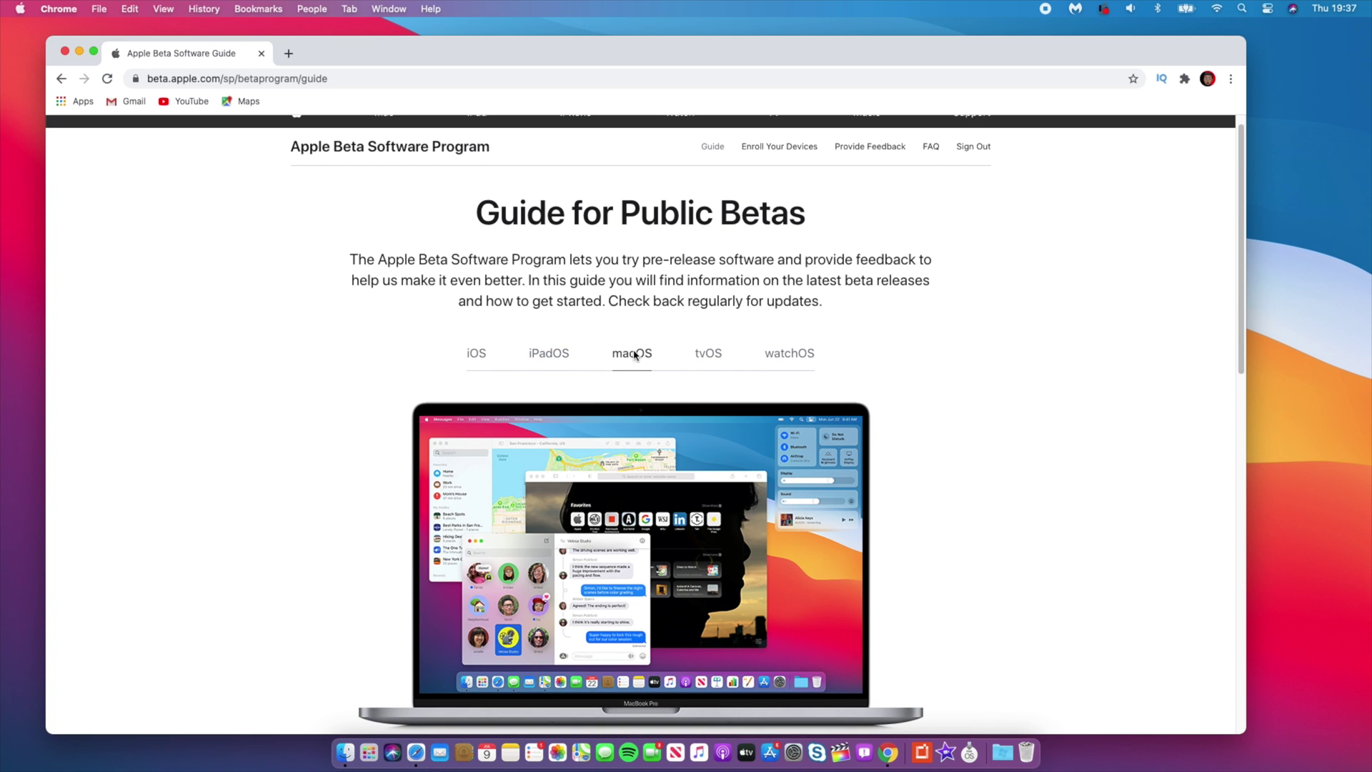
scroll(636, 358, "down", 10)
scroll(652, 300, "up", 10)
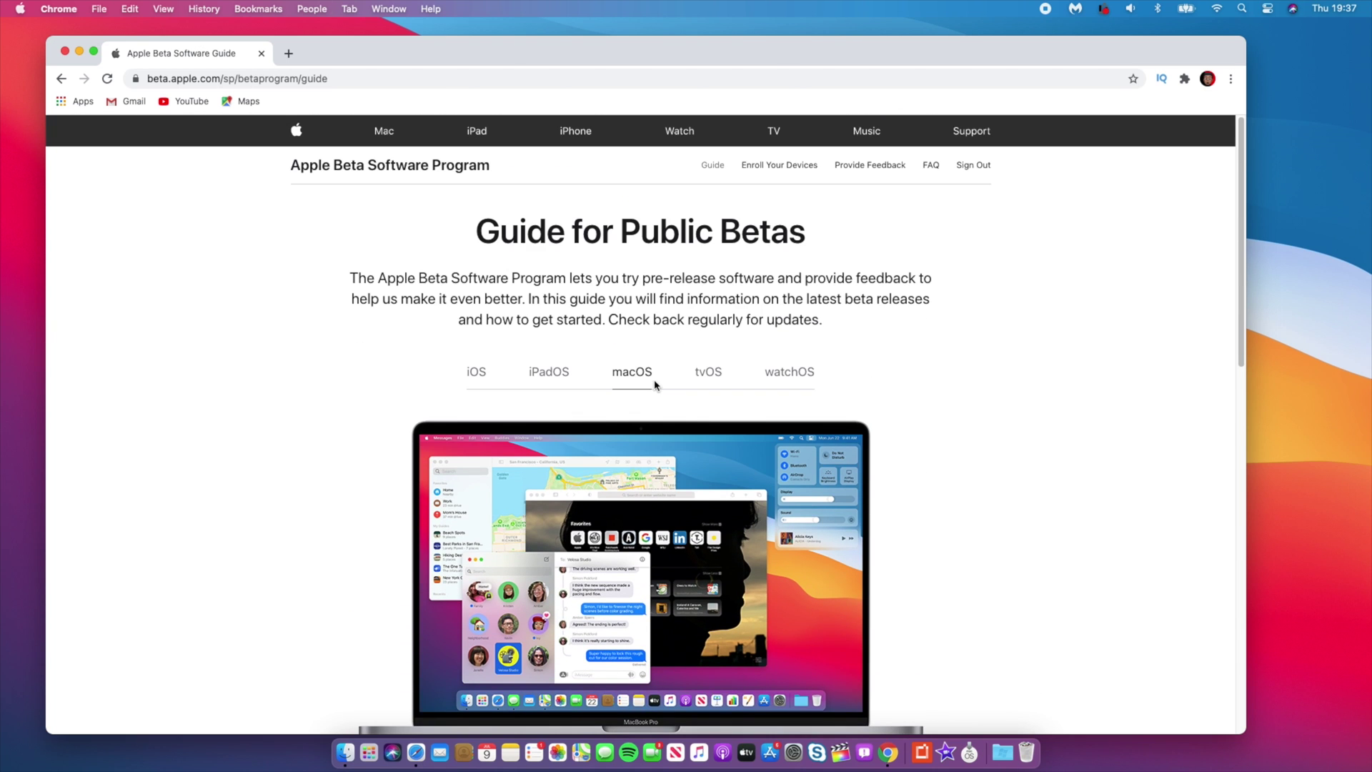
scroll(653, 407, "down", 6)
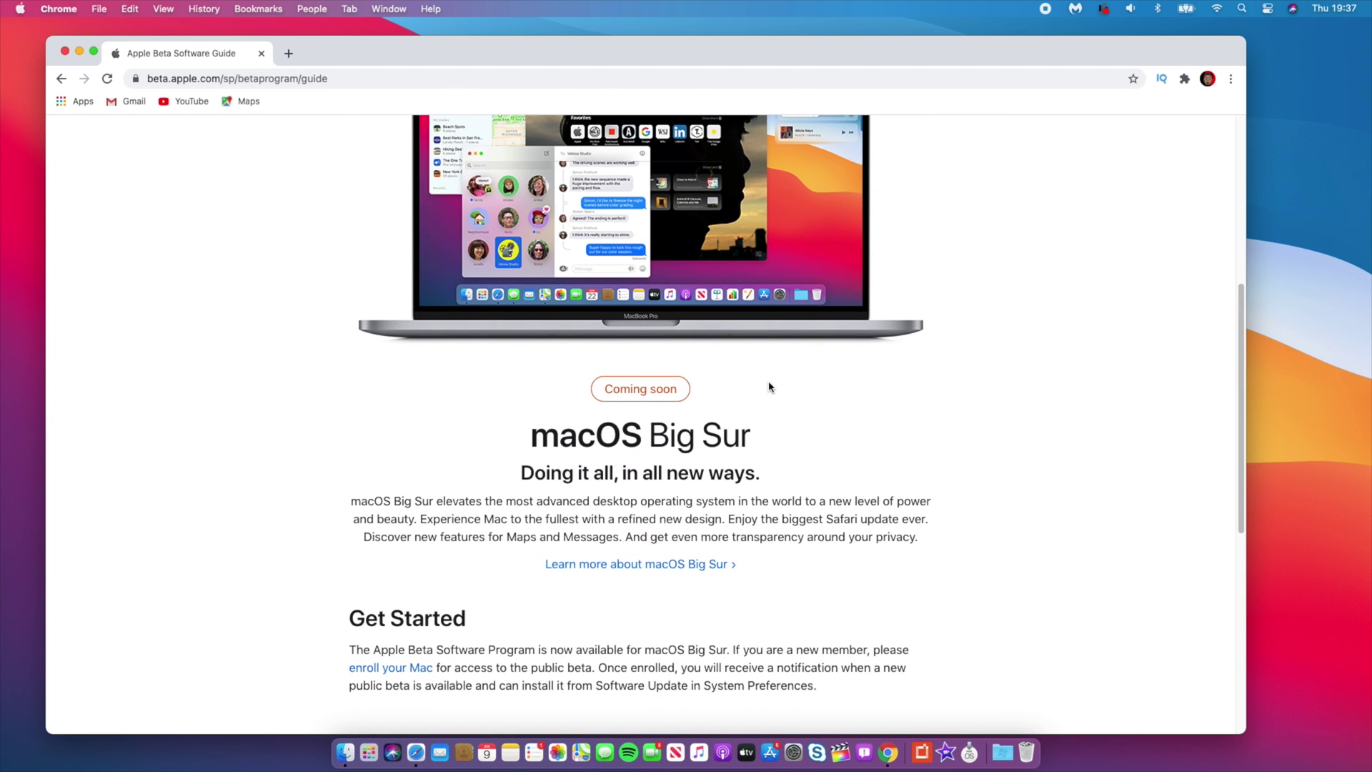
scroll(769, 387, "up", 5)
scroll(770, 386, "down", 9)
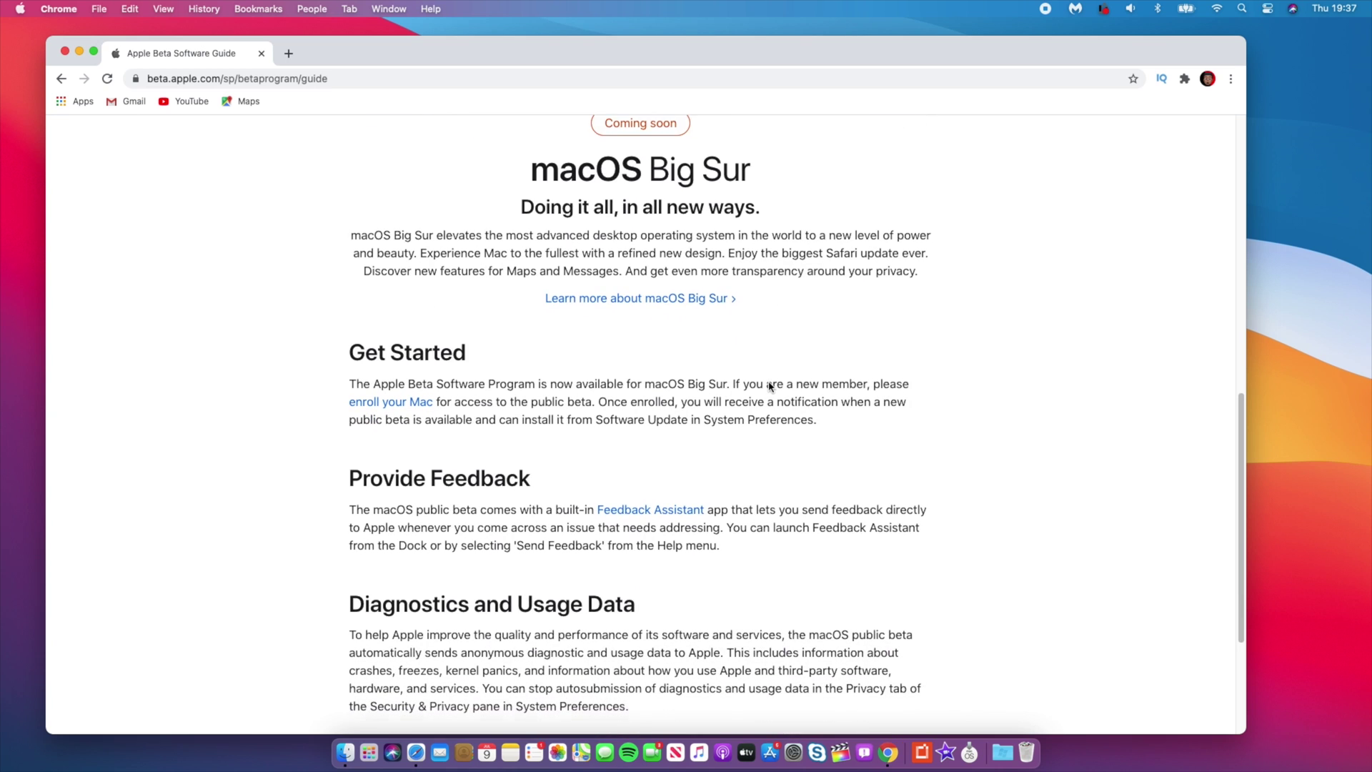
scroll(770, 386, "up", 3)
scroll(769, 384, "down", 5)
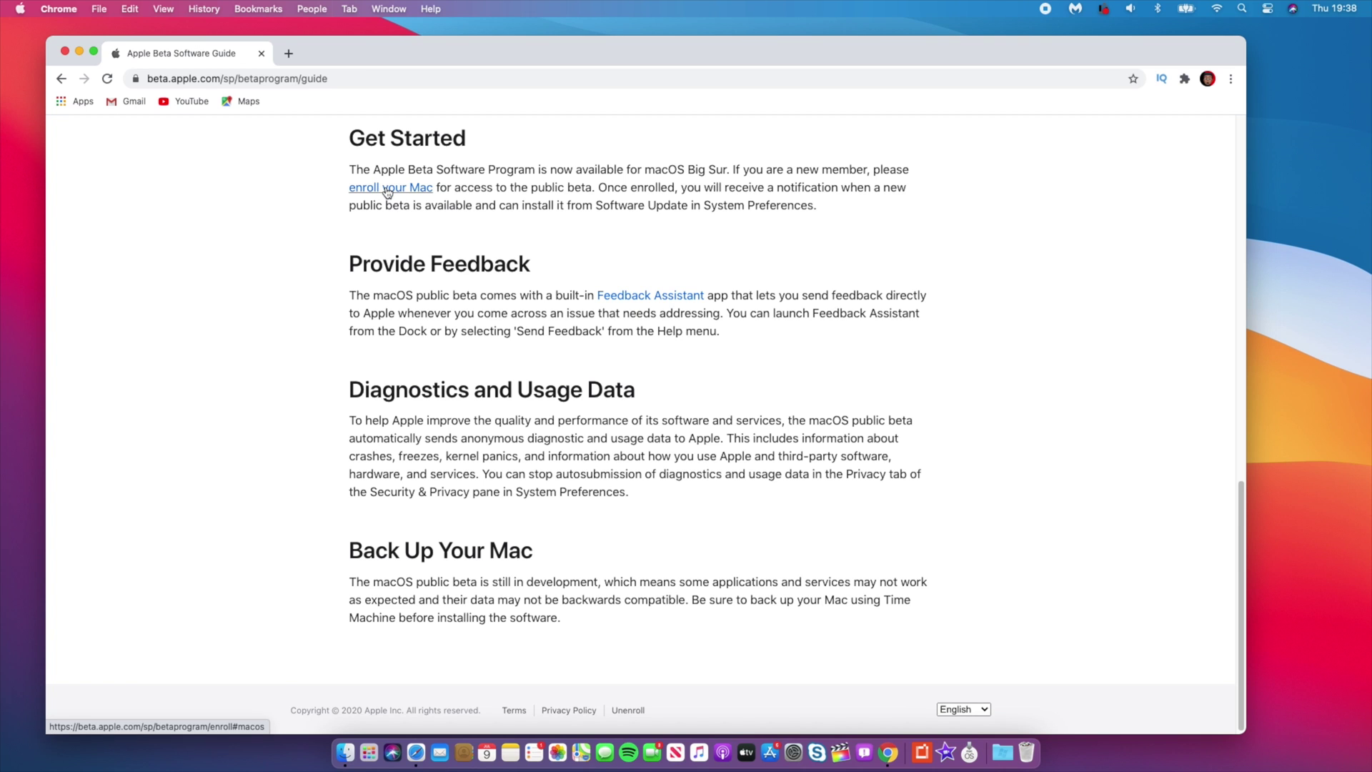
- Open the Mac enrollment page and scroll through its instructions
left_click(387, 191)
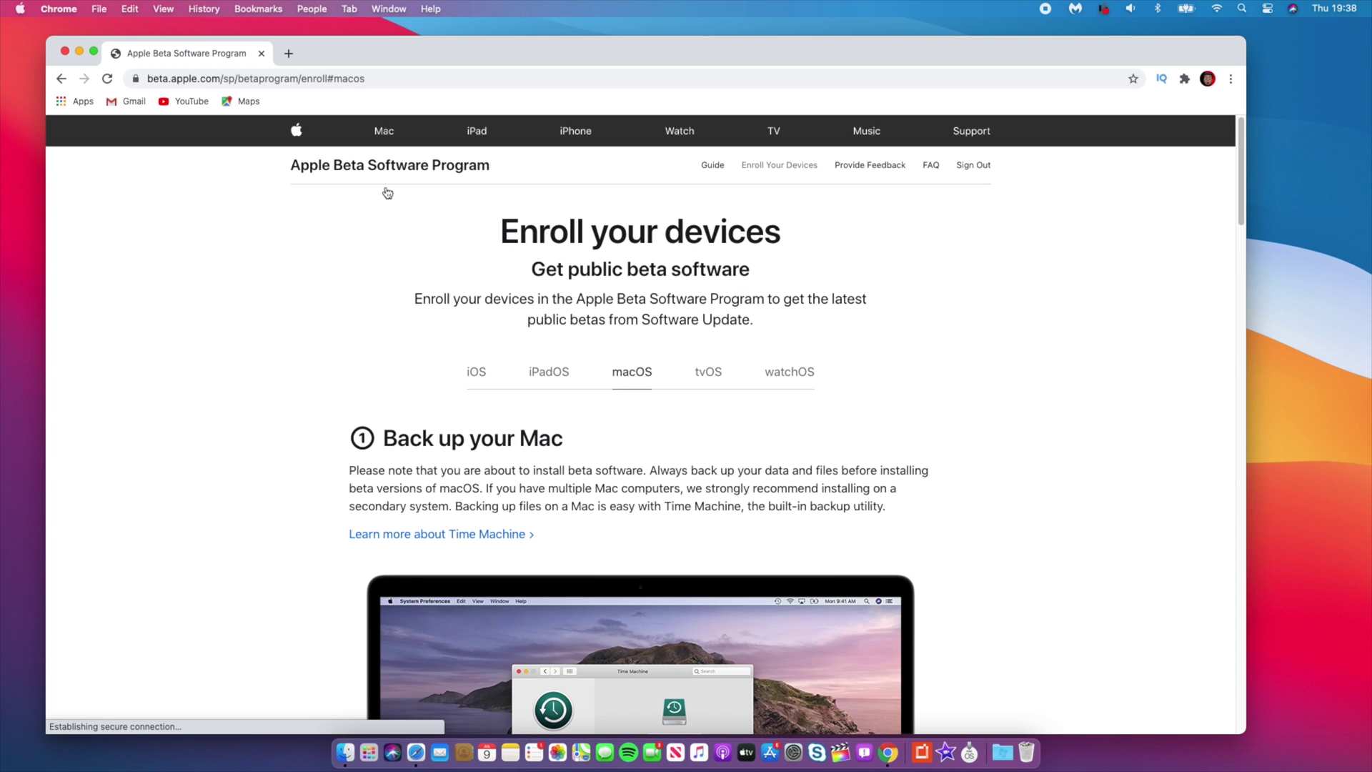
scroll(600, 276, "down", 3)
scroll(601, 275, "down", 4)
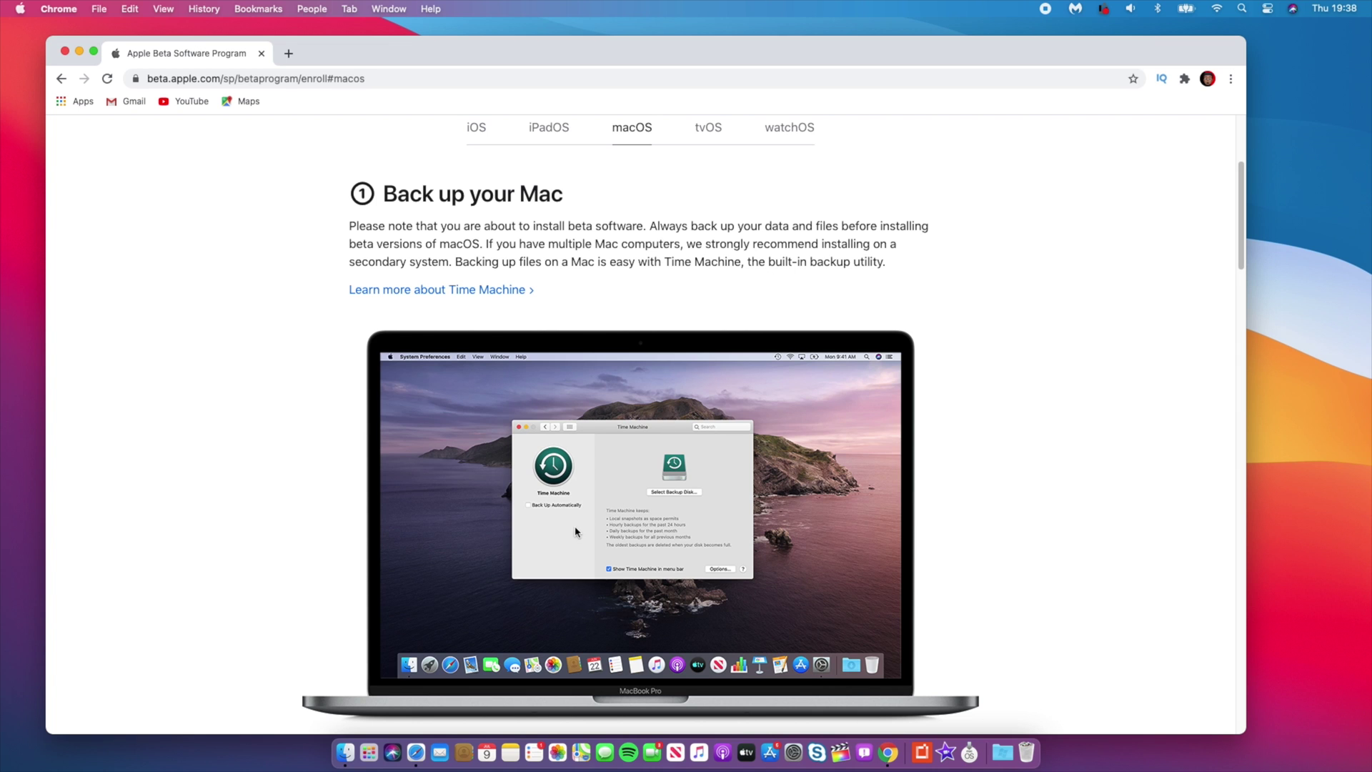
scroll(743, 454, "down", 15)
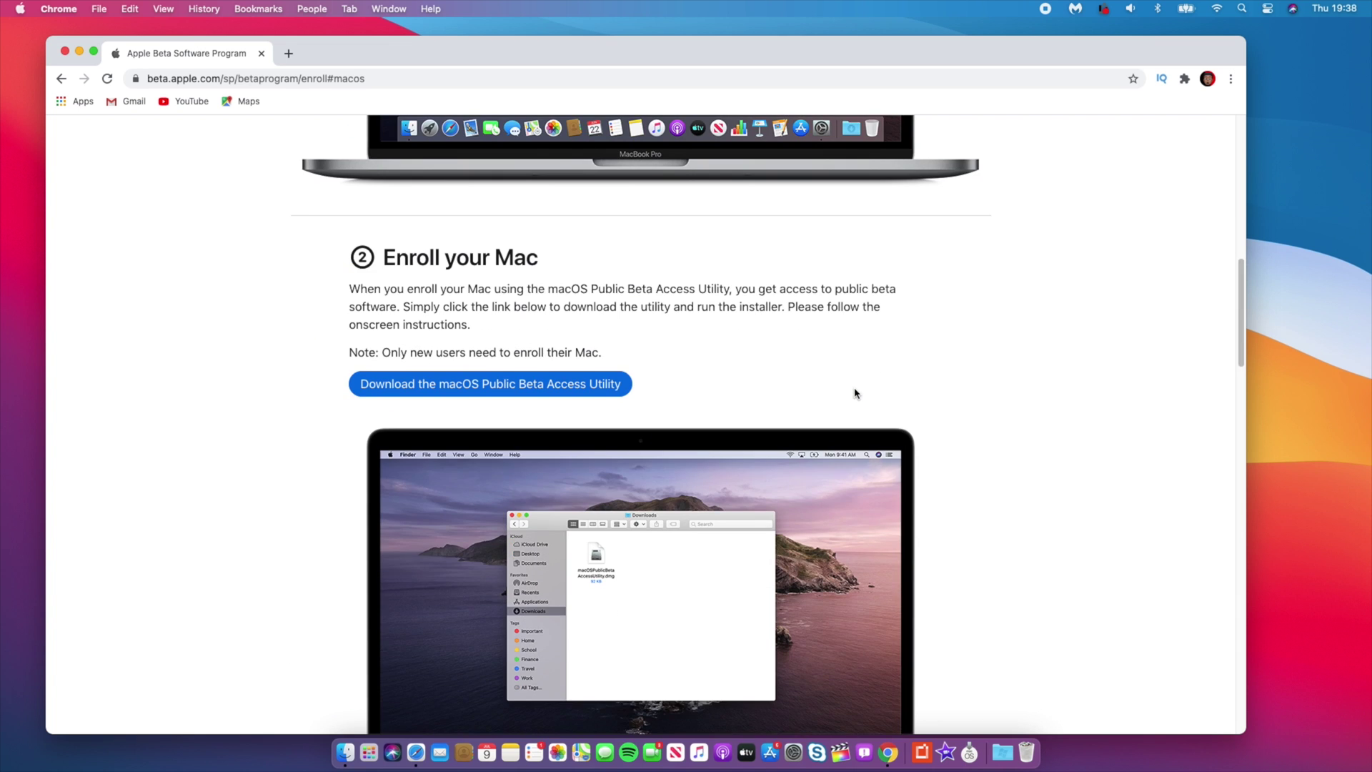
scroll(856, 394, "down", 9)
- Download the macOS Public Beta Access Utility disk image to Downloads
scroll(856, 392, "up", 8)
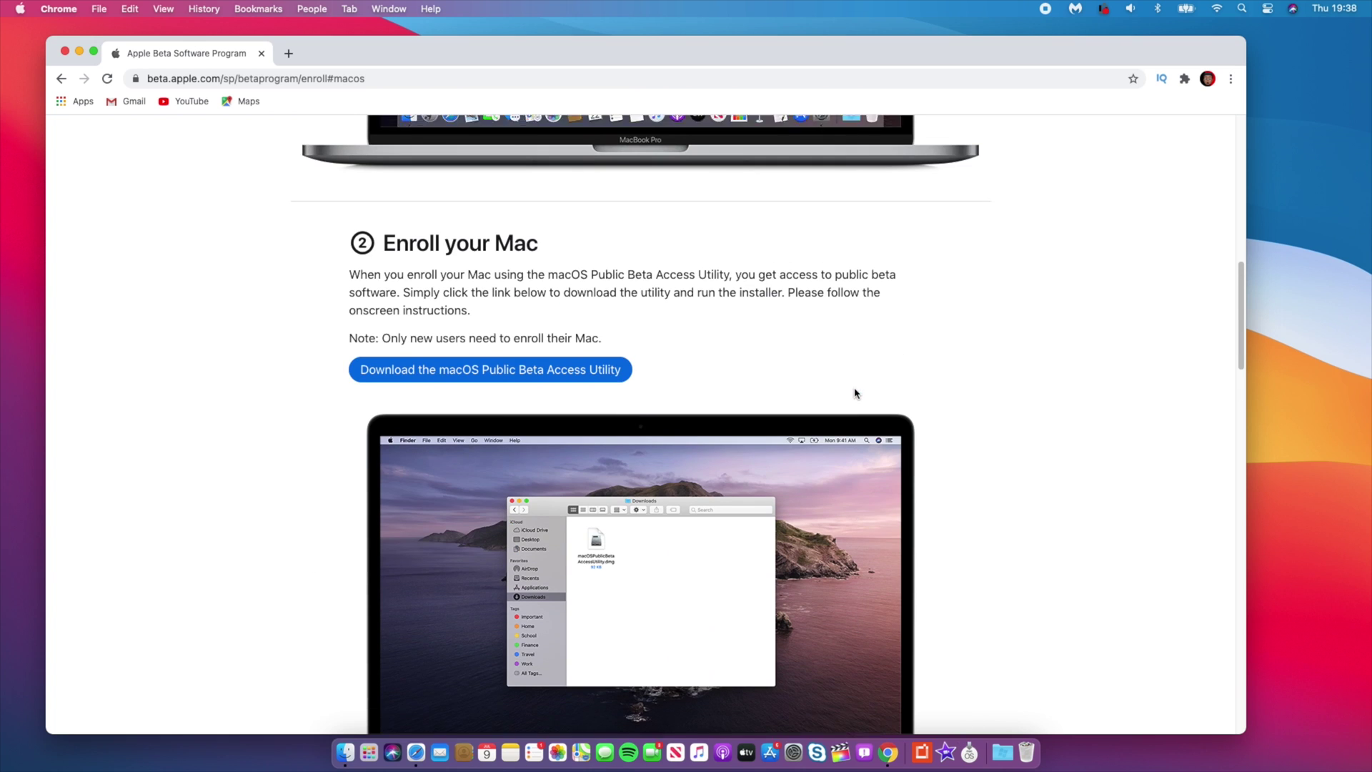
scroll(855, 392, "down", 1)
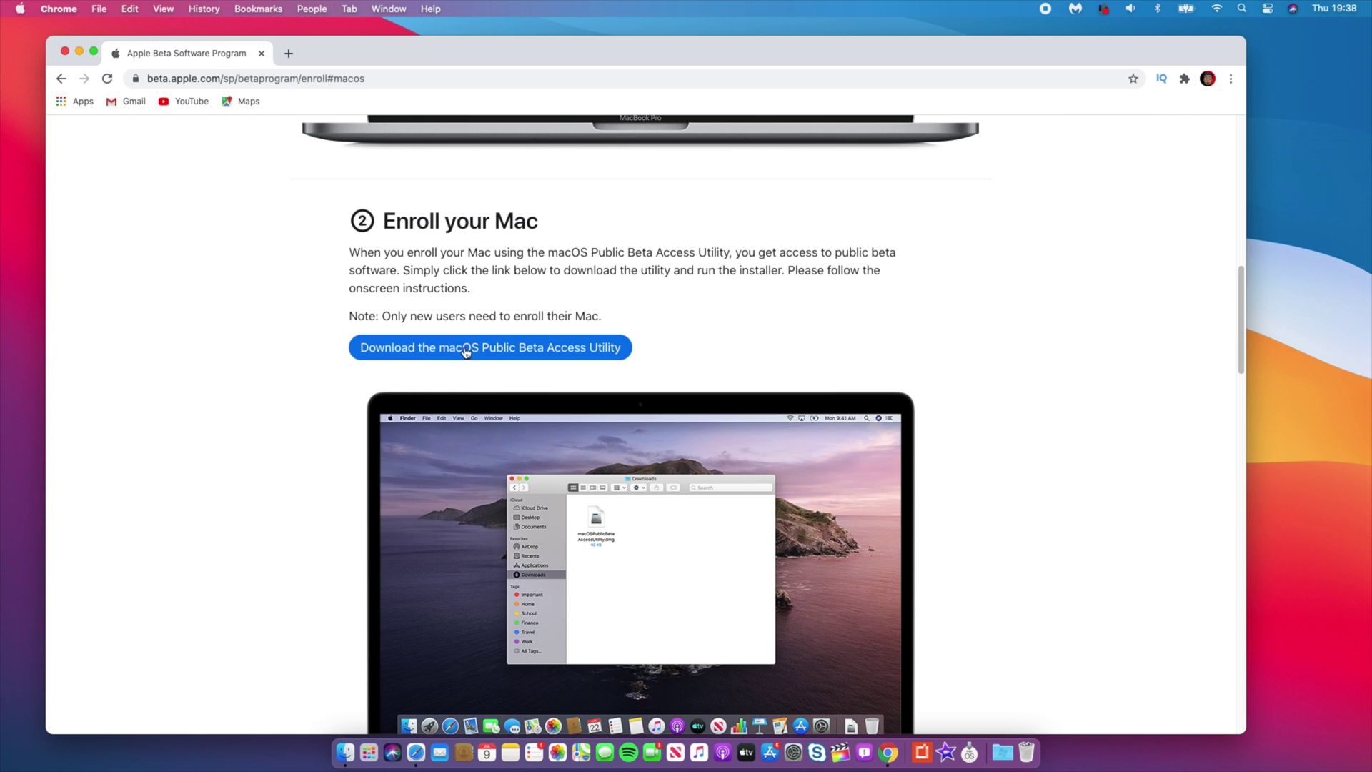
left_click(586, 351)
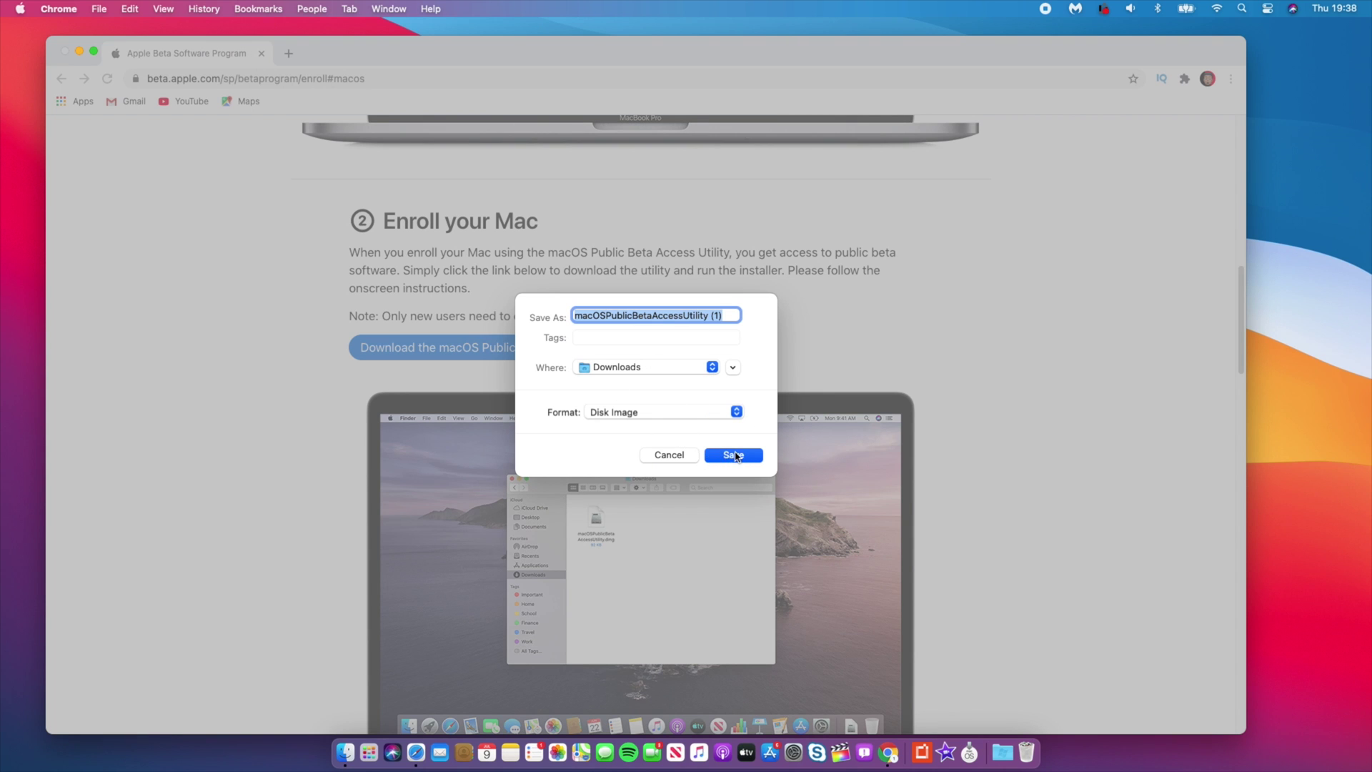
left_click(736, 456)
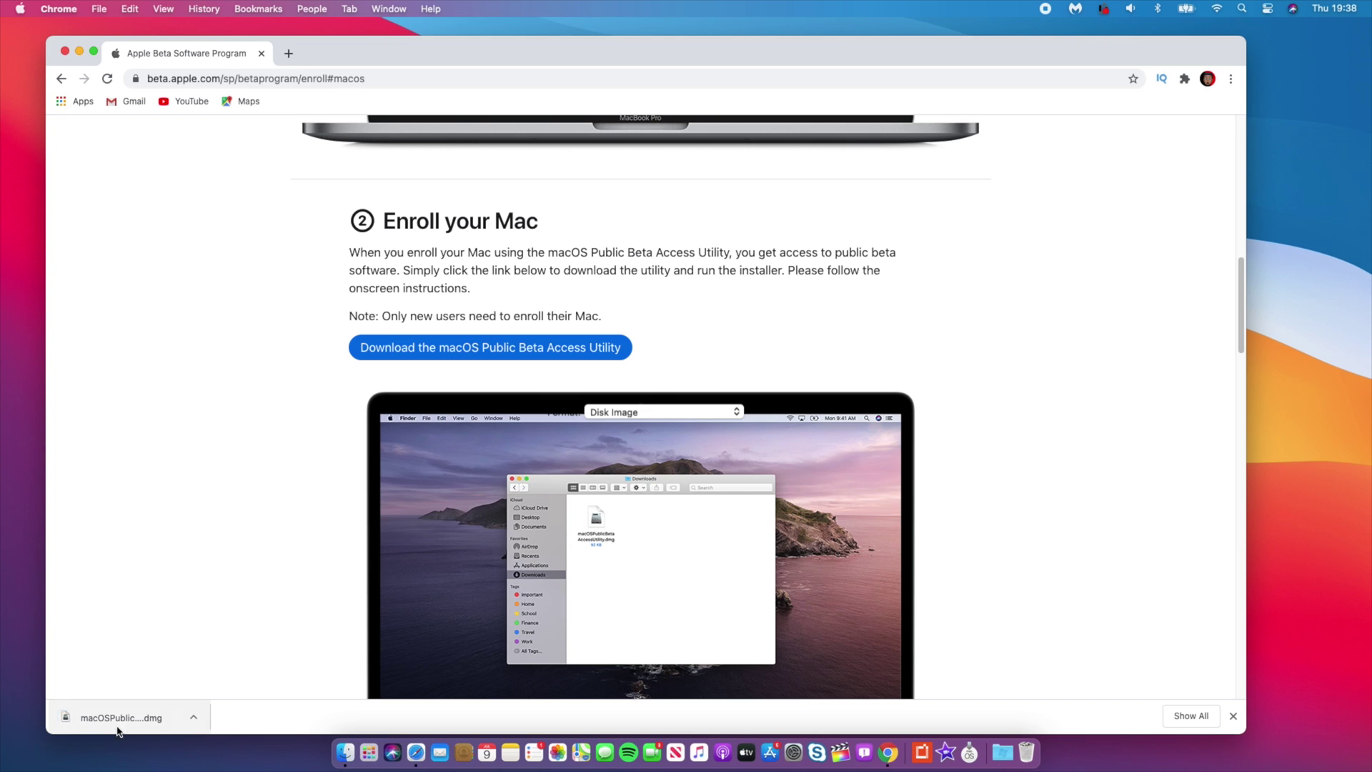
- Open the downloaded .dmg and launch macOSPublicBetaAccessUtility.pkg
left_click(119, 725)
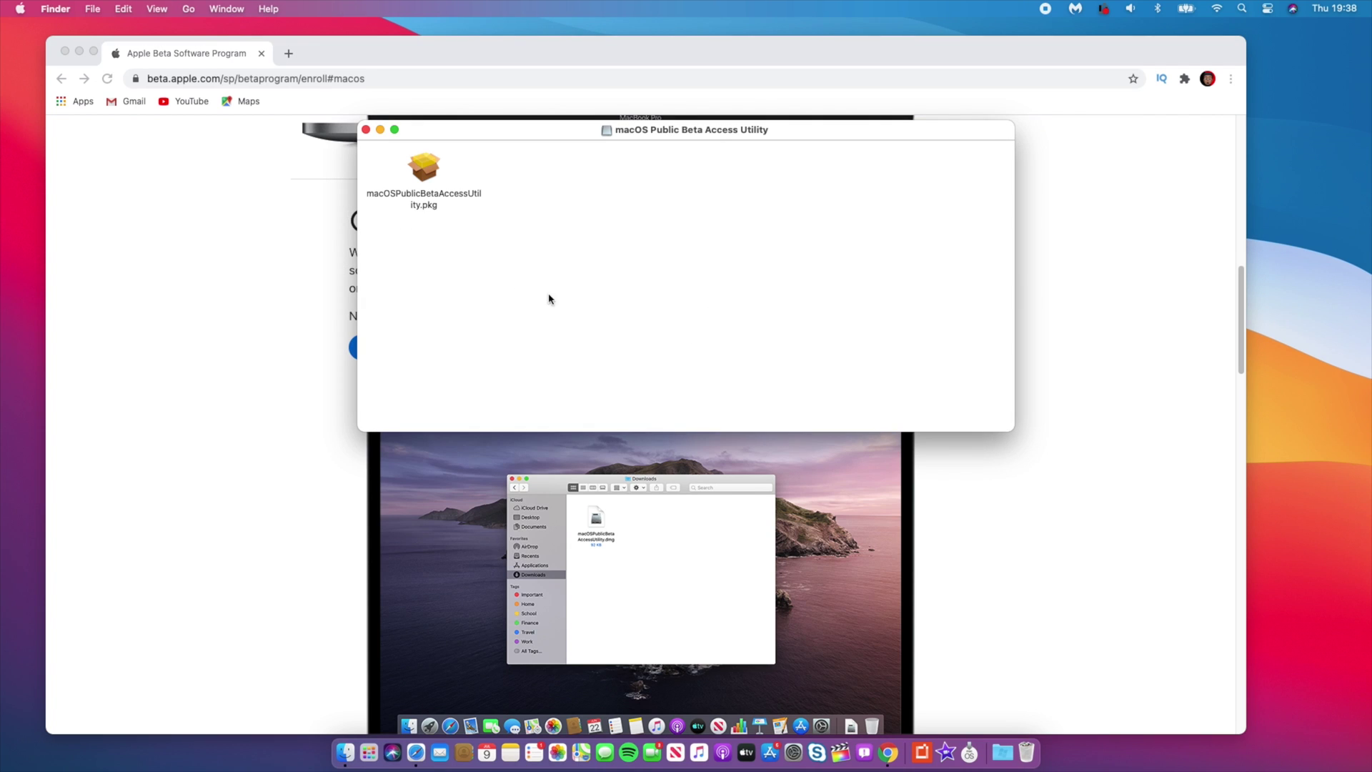
double_click(427, 162)
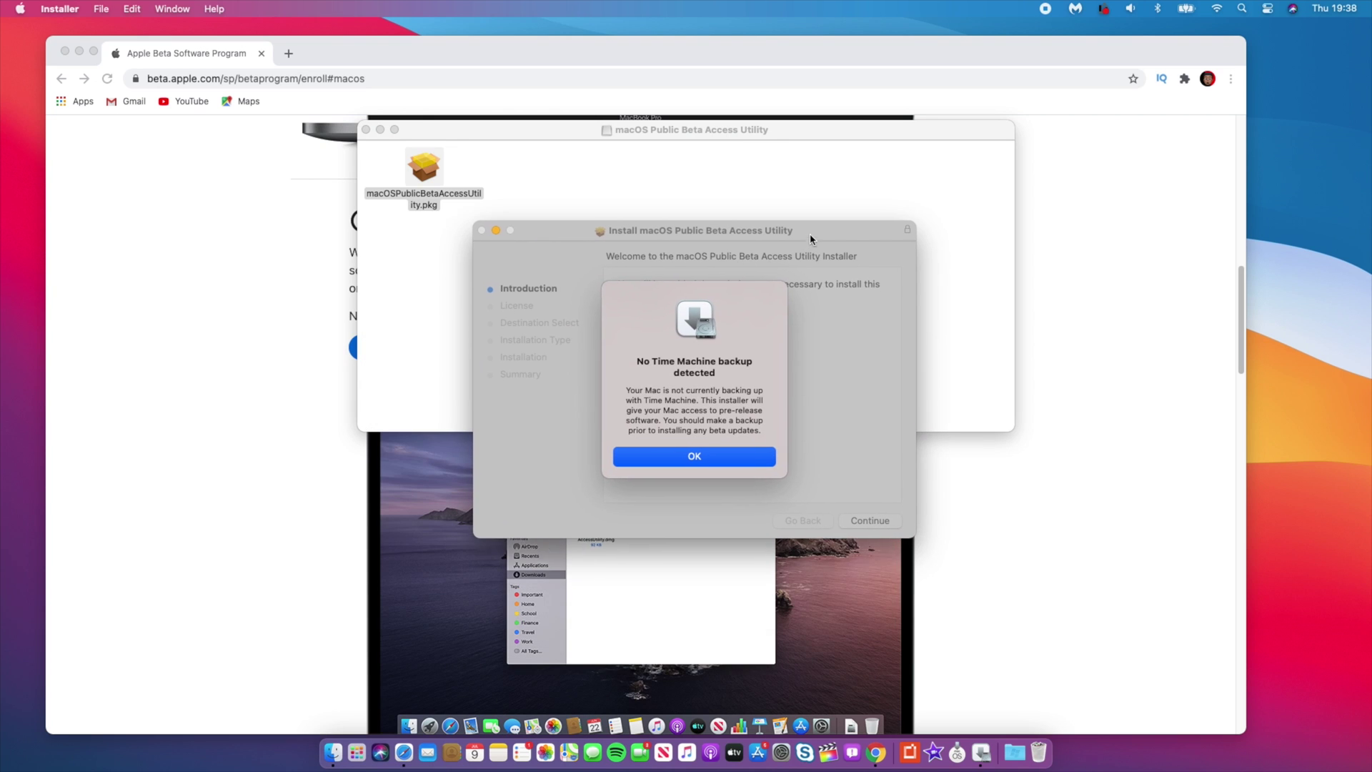
- Install the access utility on Macintosh HD, accepting the license and authorizing with the password
left_click(694, 454)
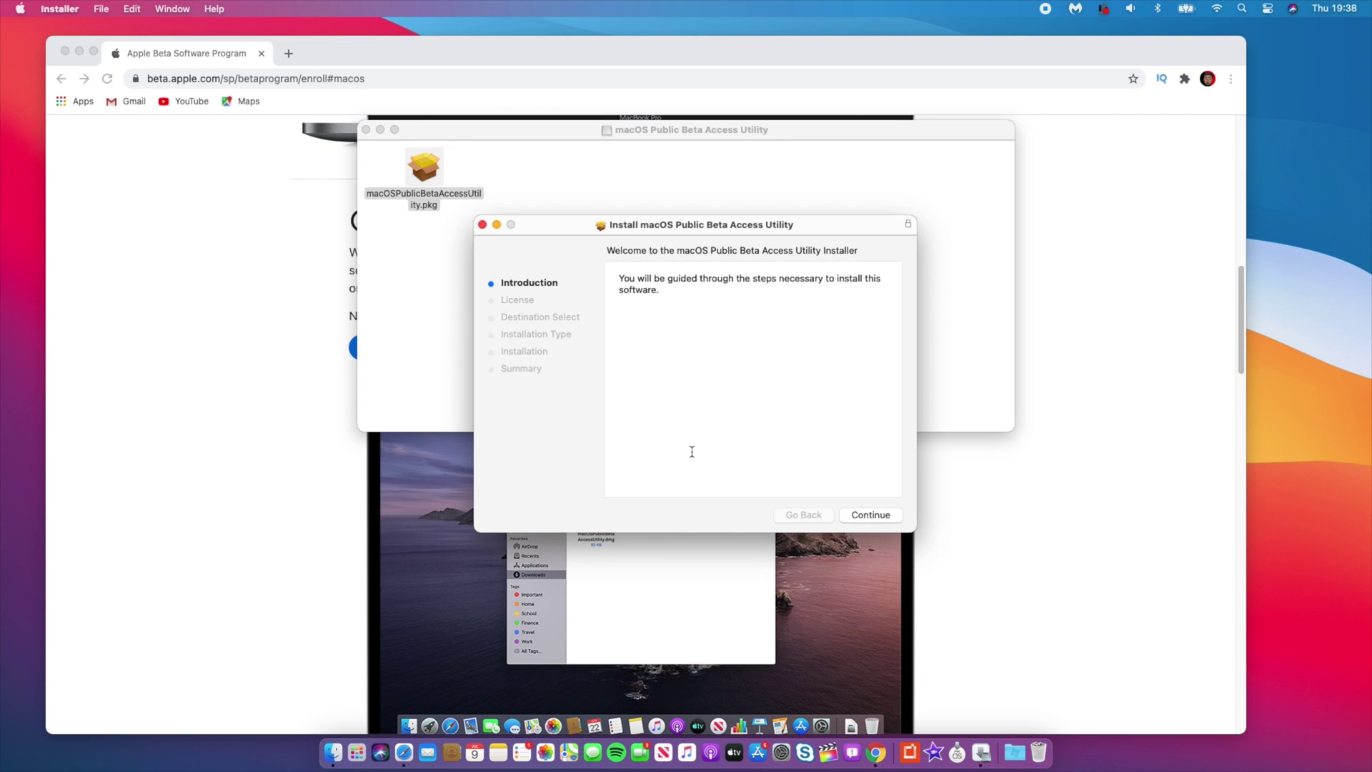
left_click(878, 516)
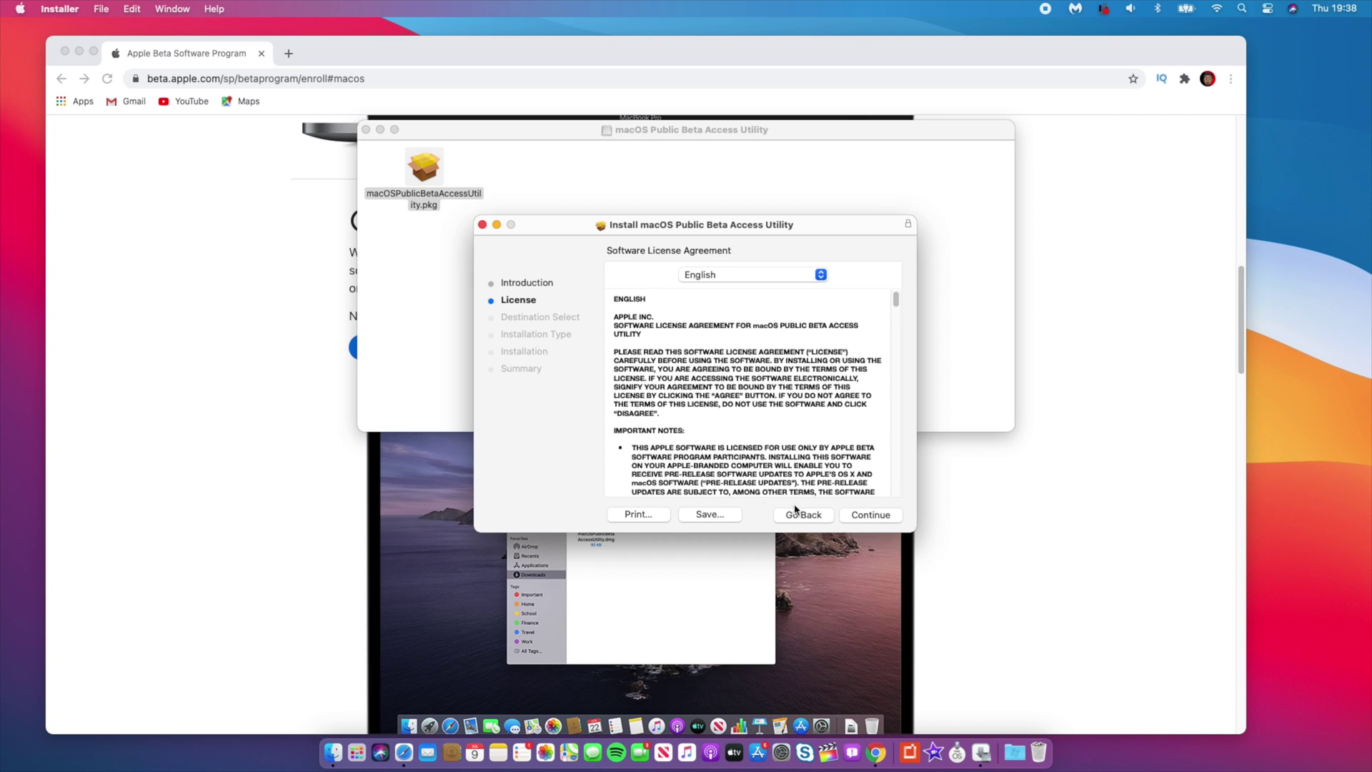
left_click(870, 516)
left_click(837, 417)
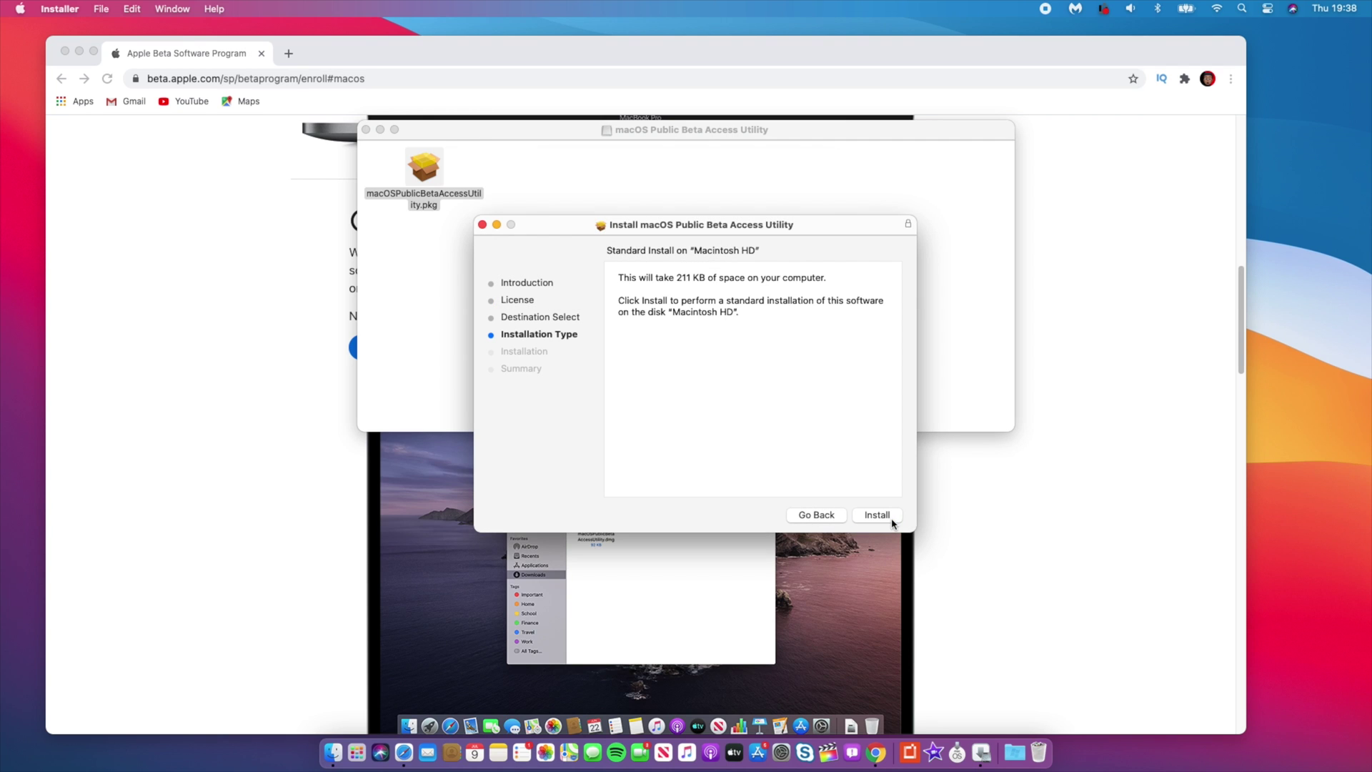
left_click(877, 516)
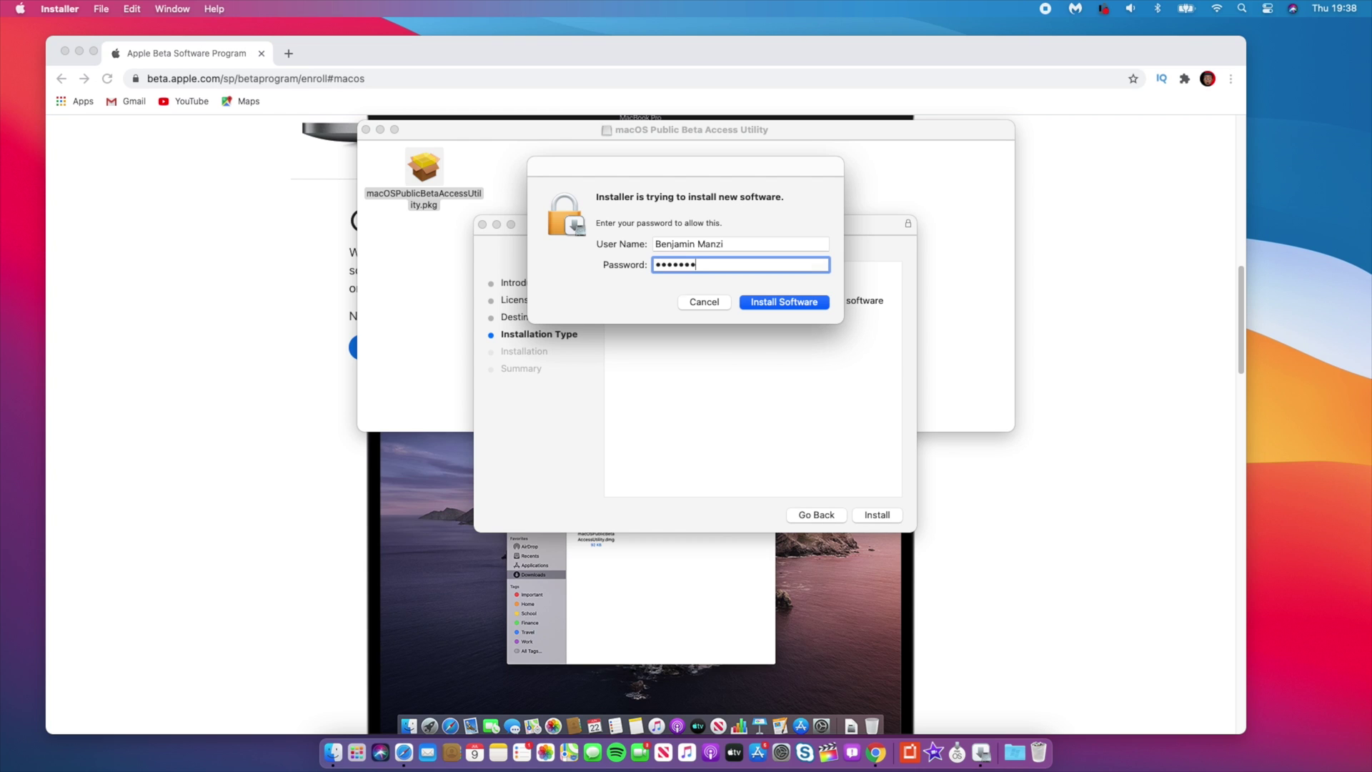
key("Return")
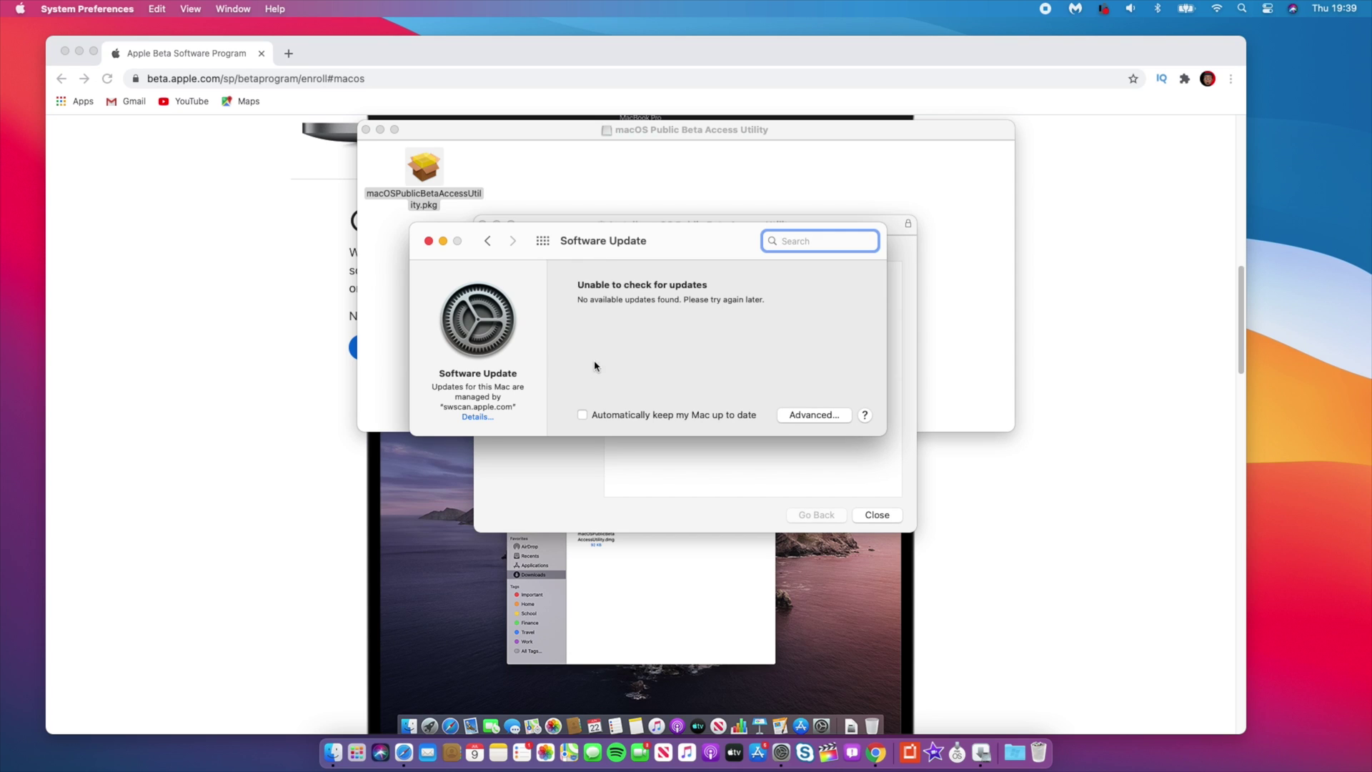
left_click_drag(704, 243, 684, 277)
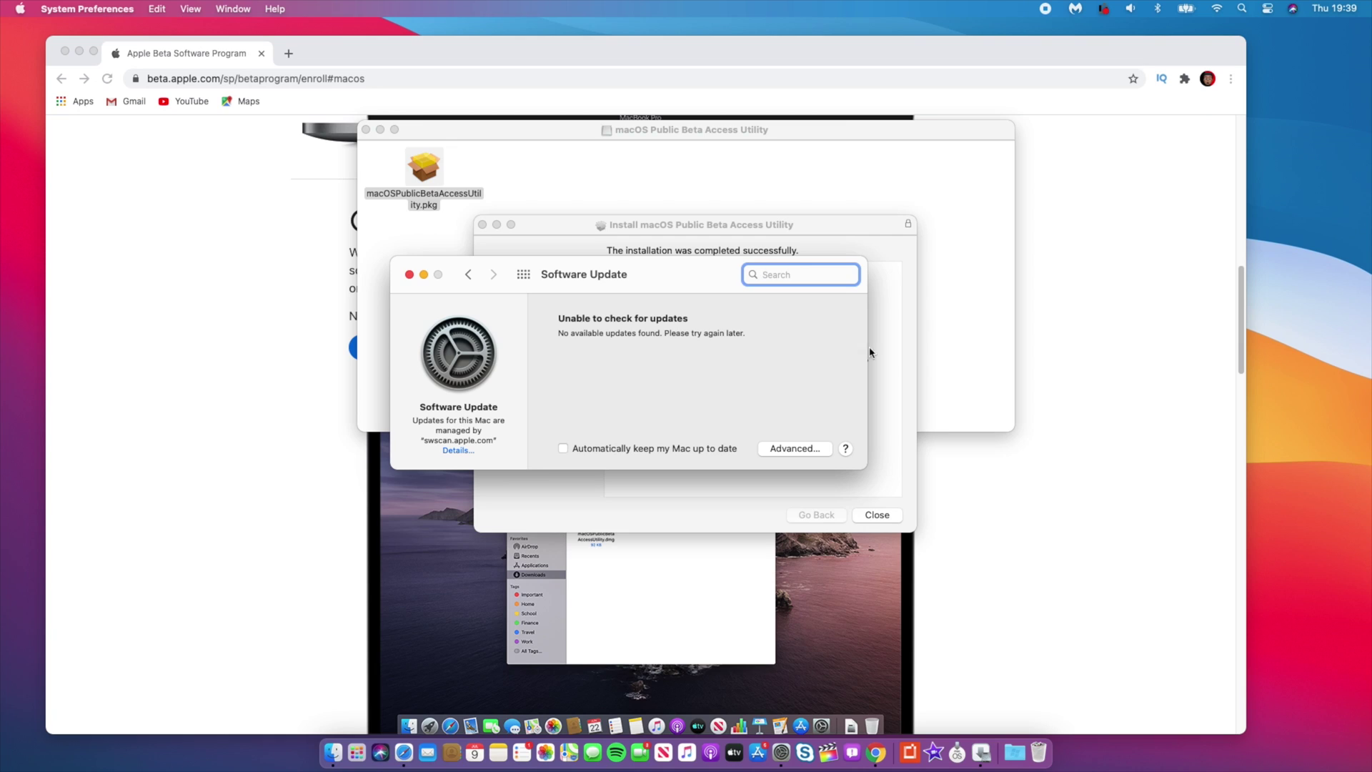
left_click(357, 753)
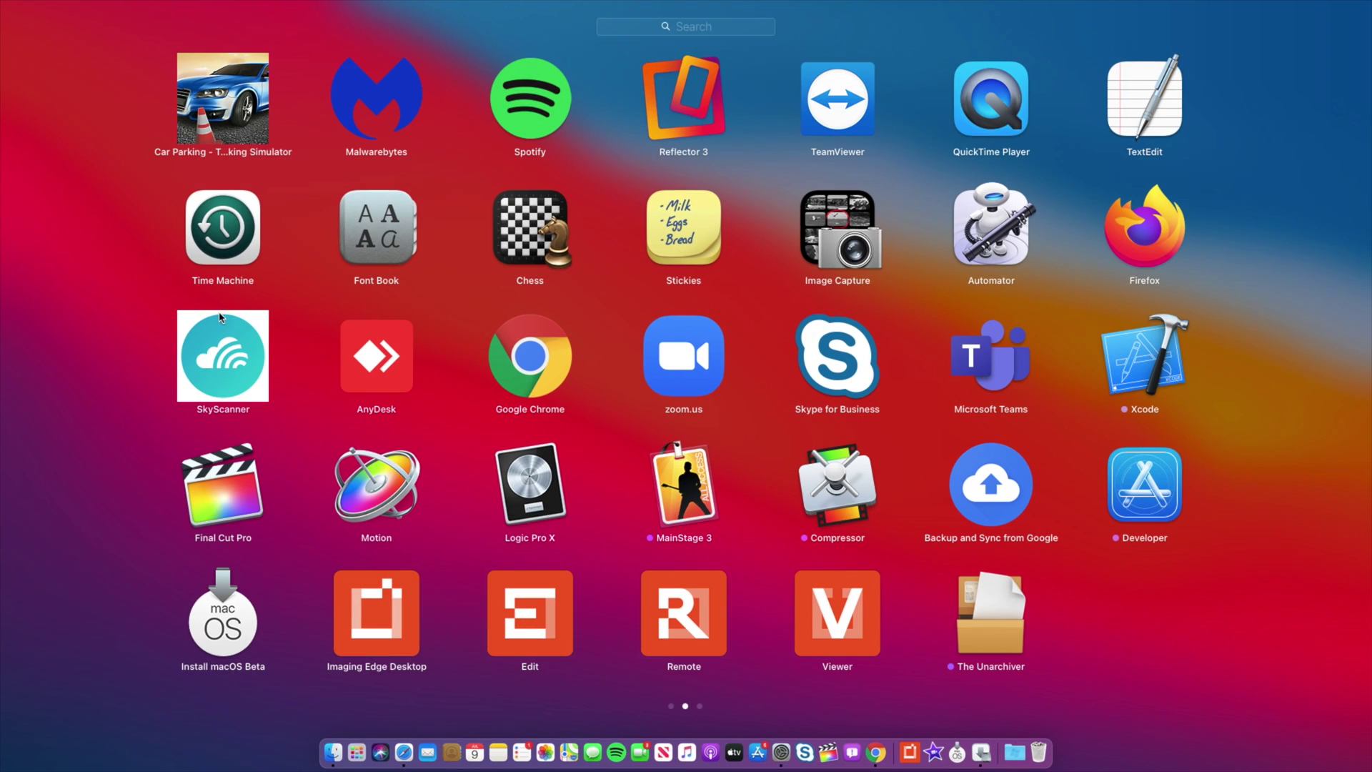
scroll(469, 418, "right", 1)
scroll(569, 420, "right", 2)
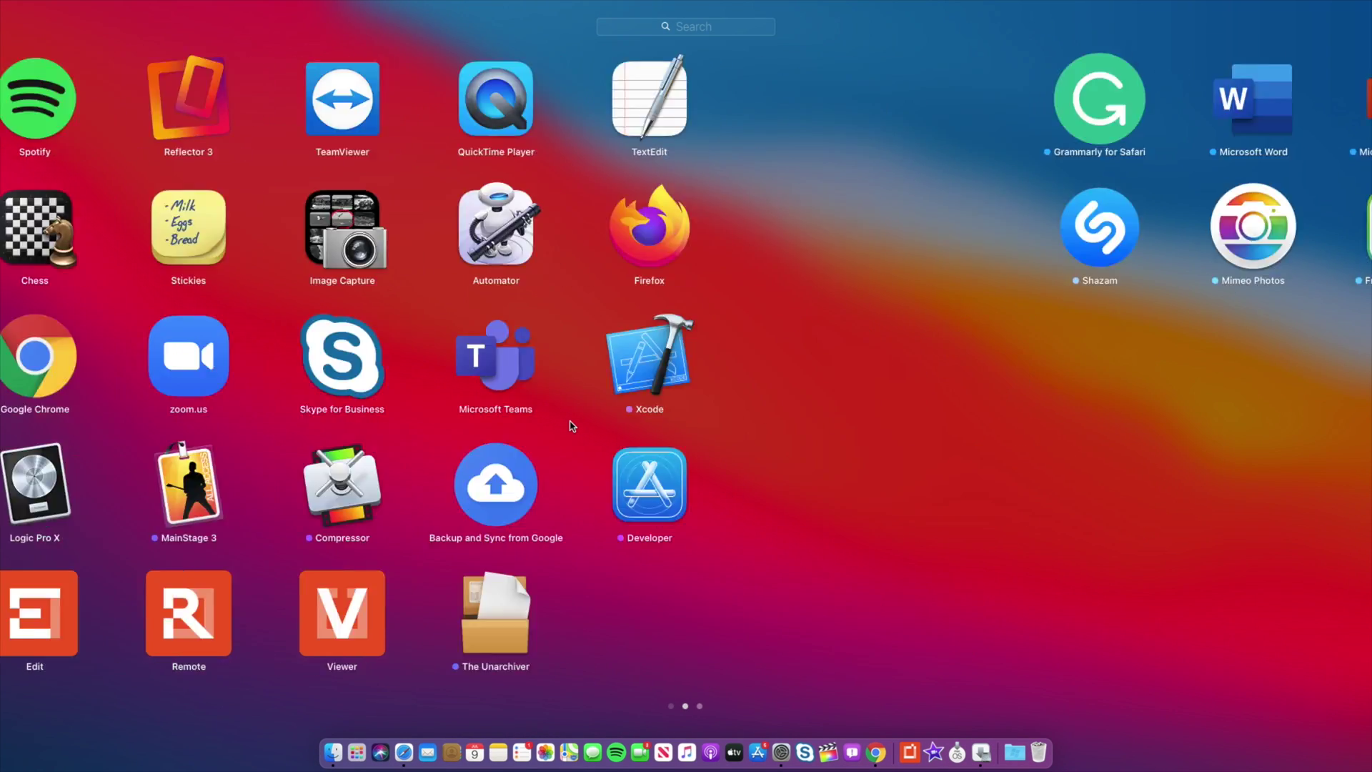
scroll(569, 420, "left", 4)
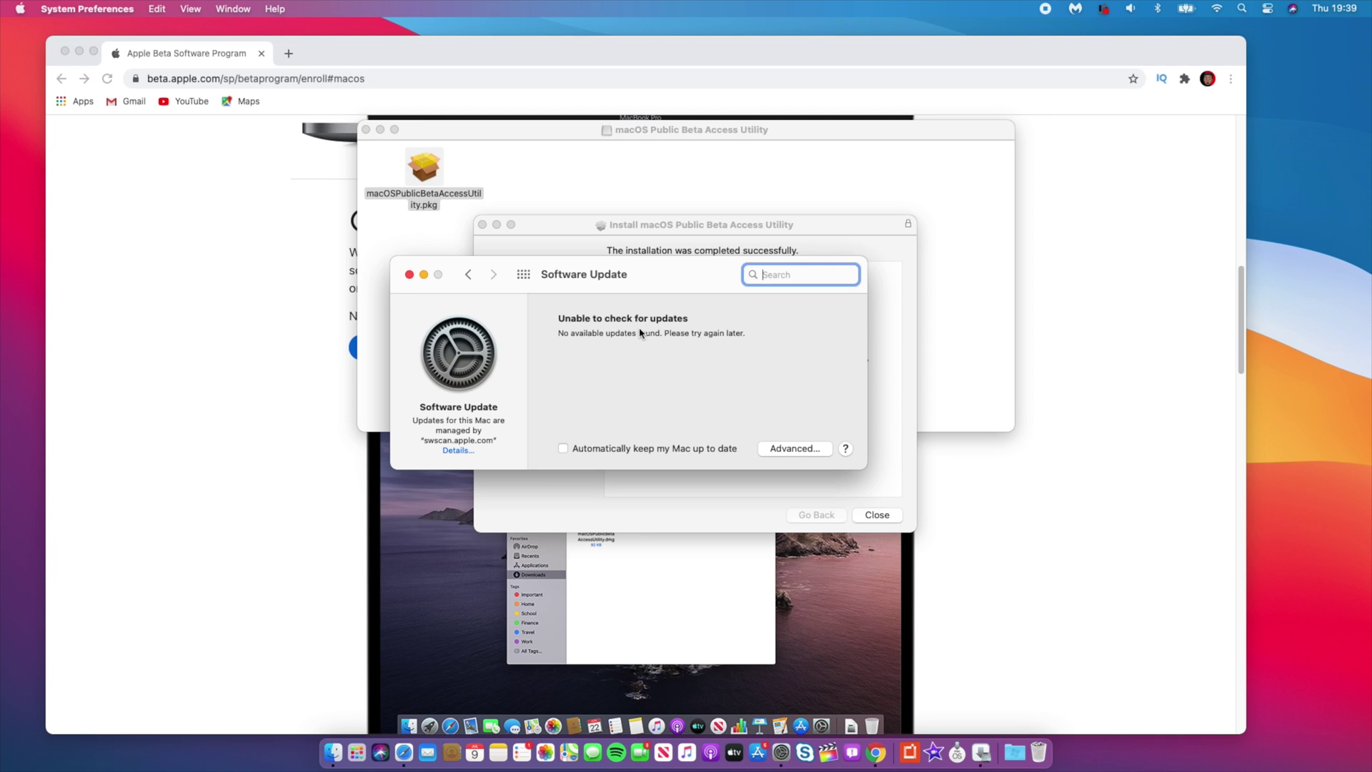
- Reposition the Software Update window, then close it to reveal the Installer summary
left_click_drag(638, 283, 634, 320)
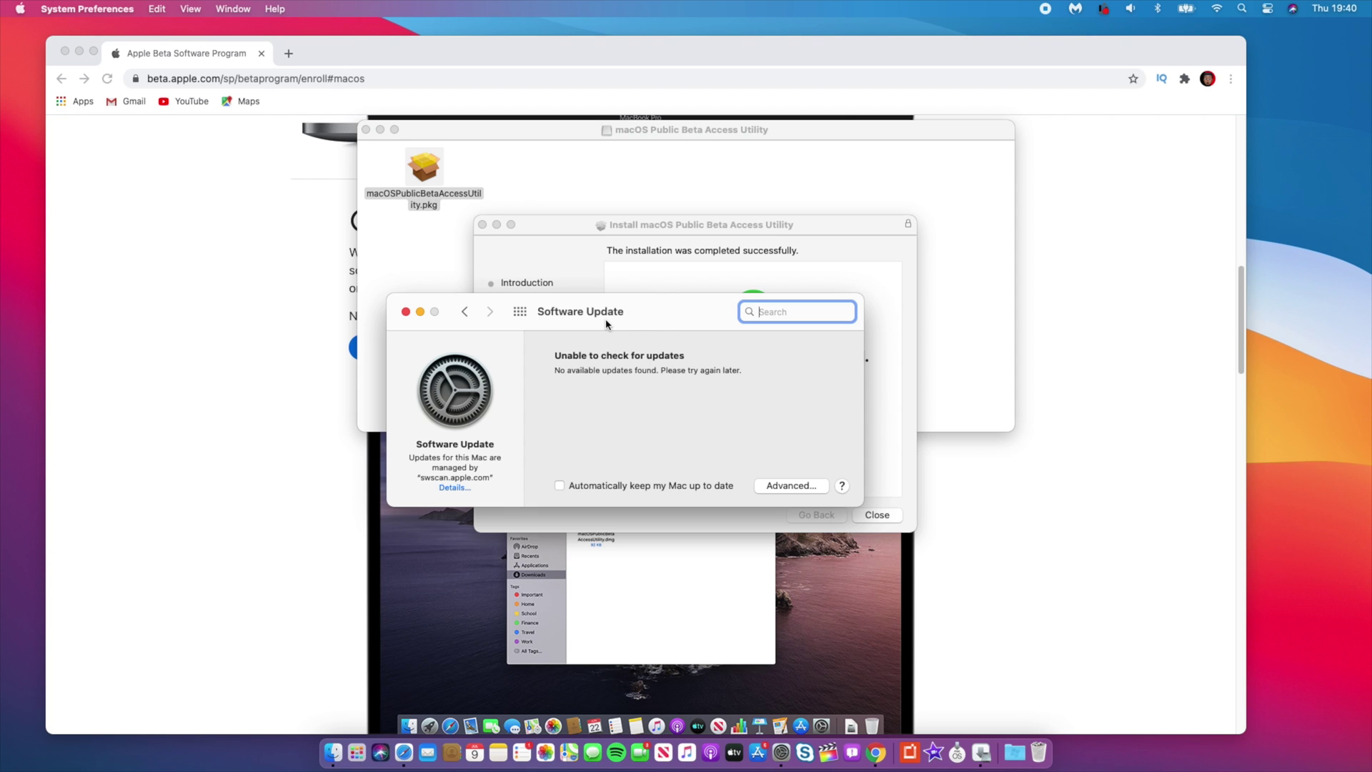
left_click_drag(608, 323, 573, 281)
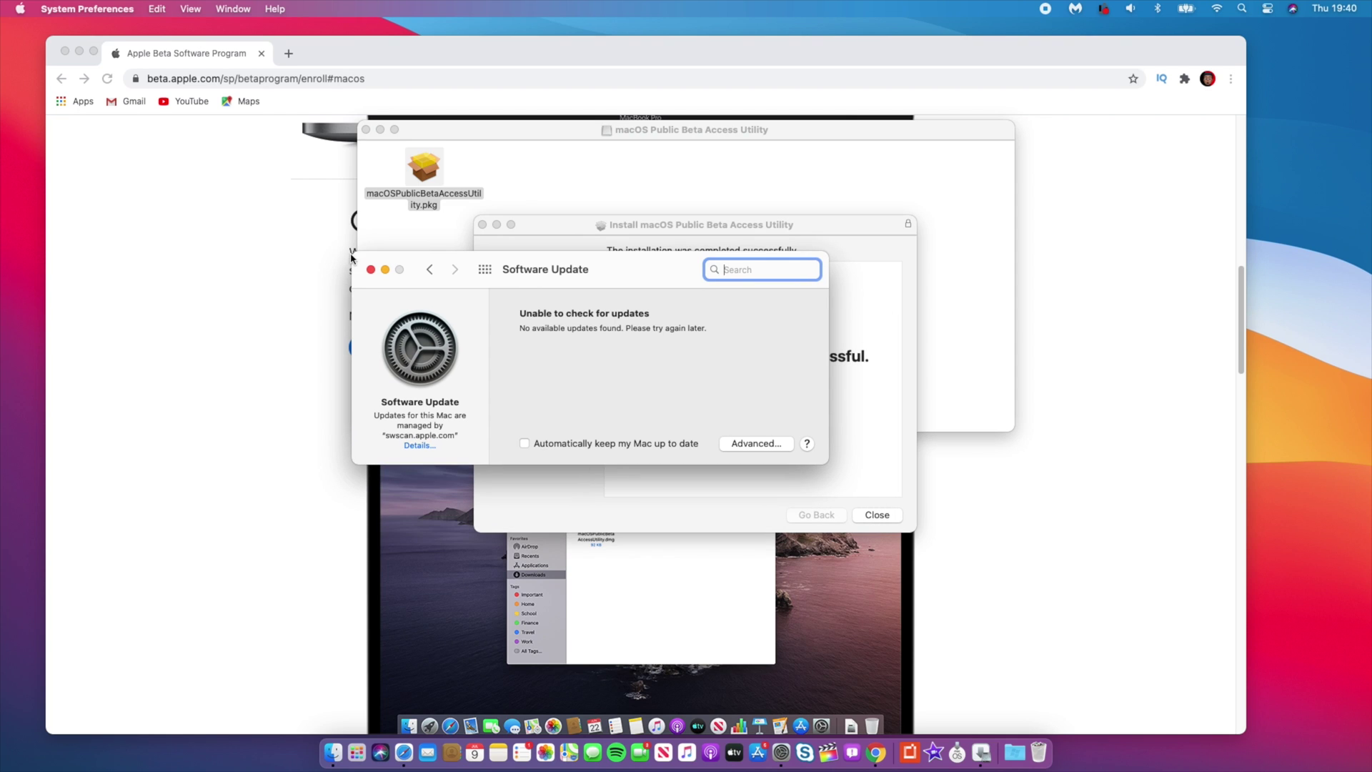
left_click(370, 271)
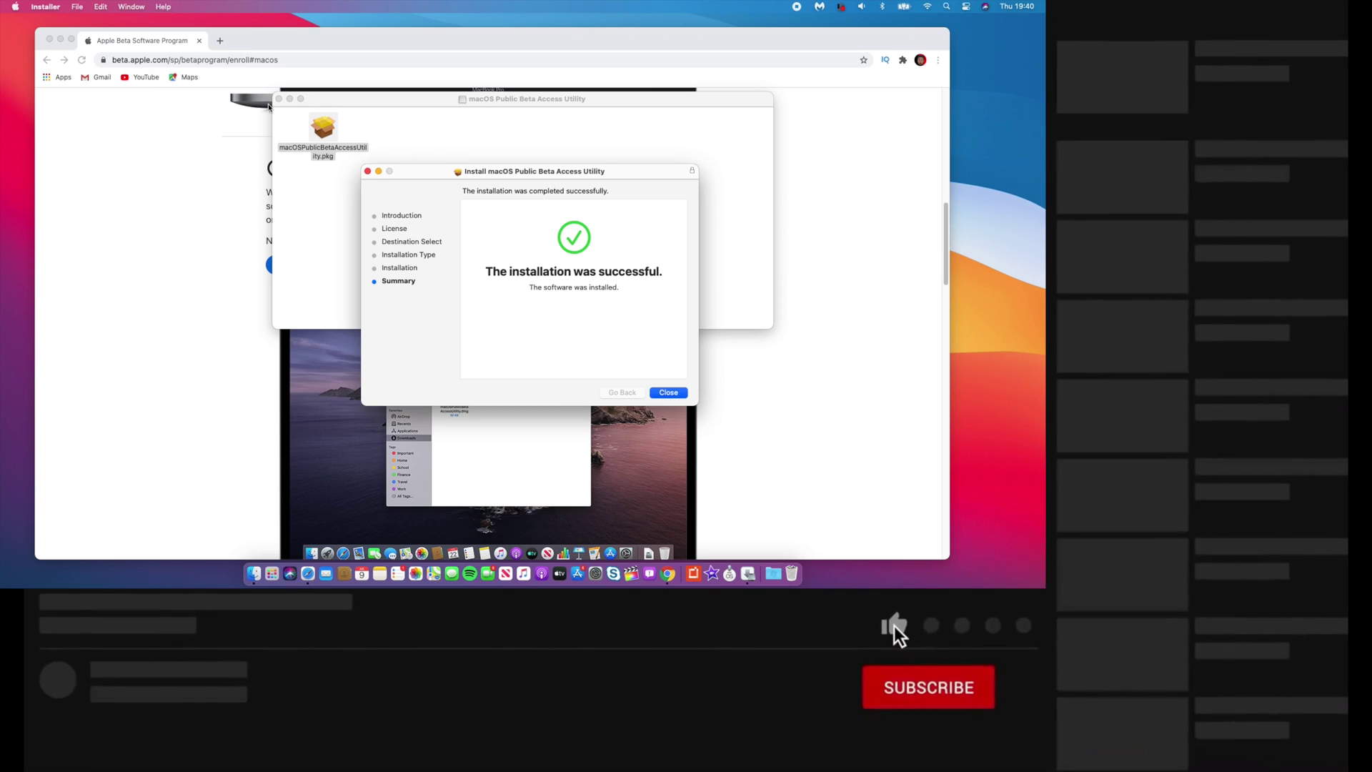
- Close the Installer, the utility's disk image window and Chrome
left_click(367, 172)
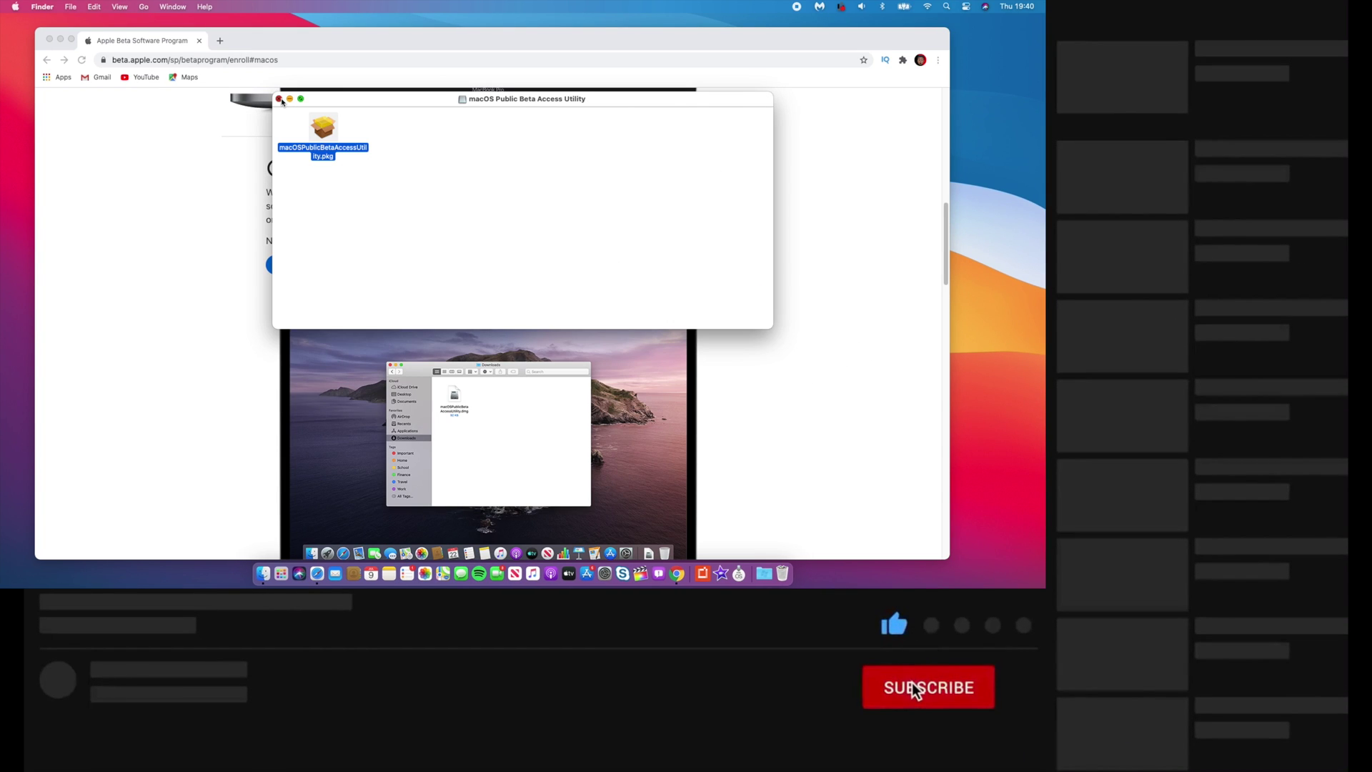
left_click(279, 98)
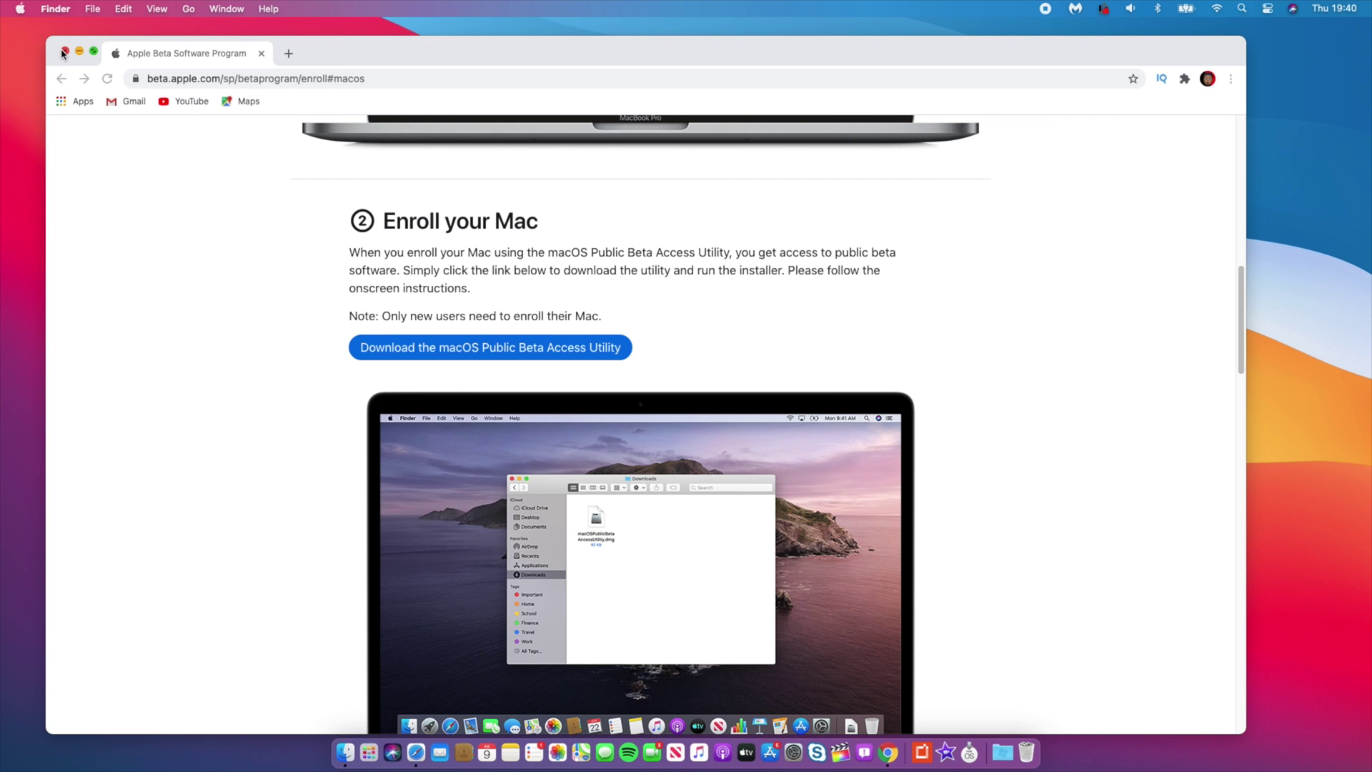
left_click(49, 40)
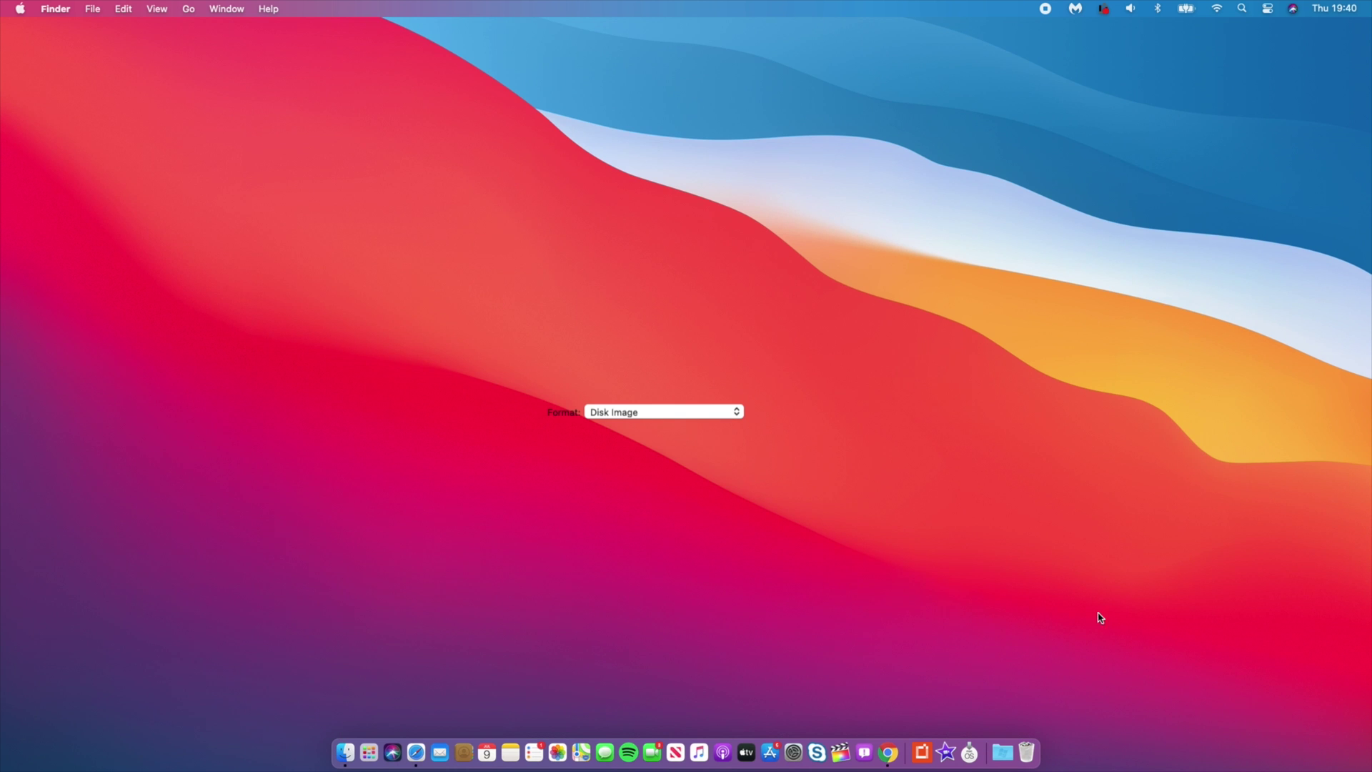